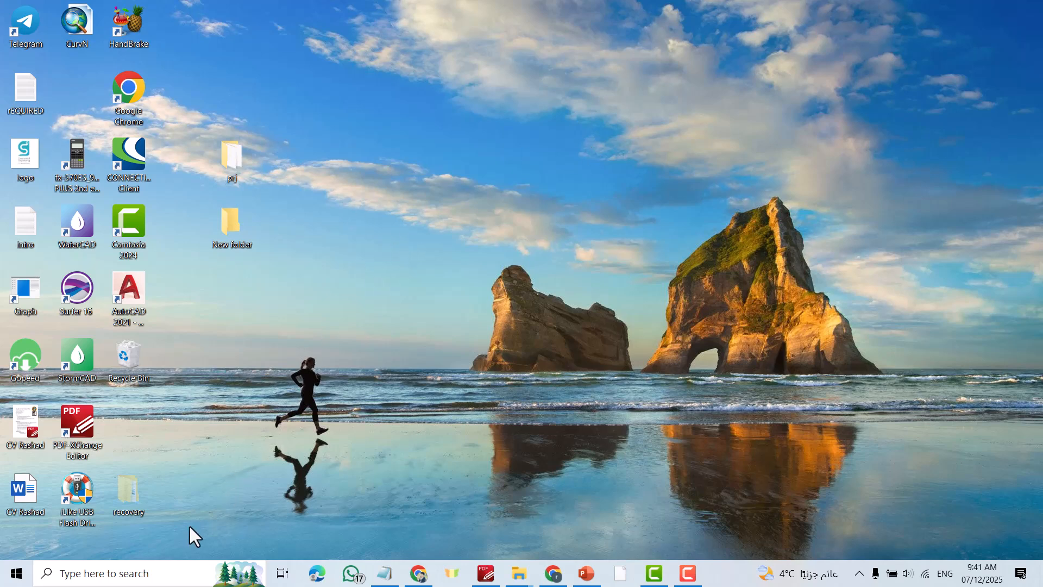
- Launch Excel by searching for 'excel' in Windows search
{"action": "left_click", "coordinate": [138, 575]}
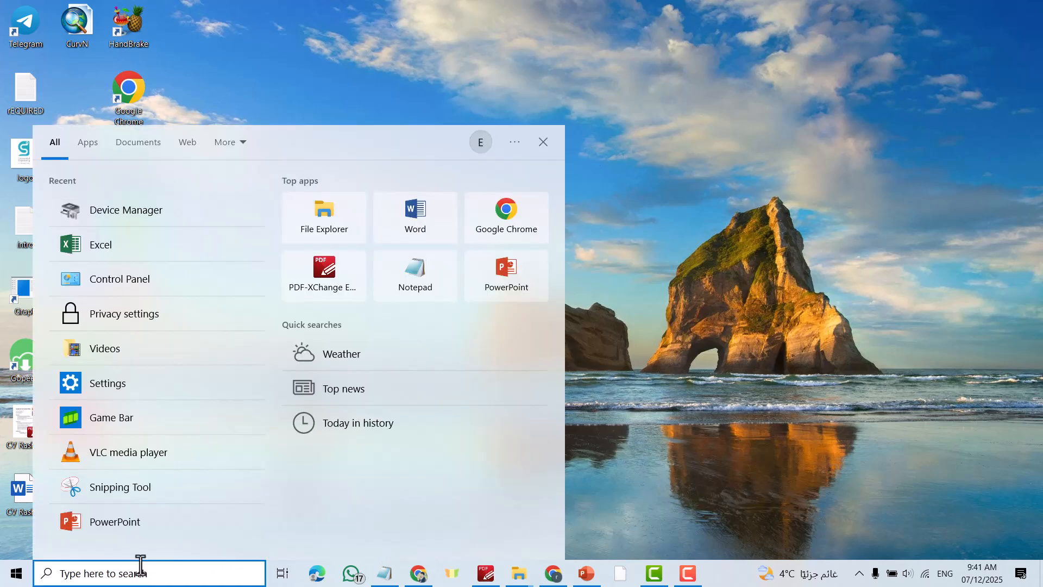
{"action": "type", "text": "exc"}
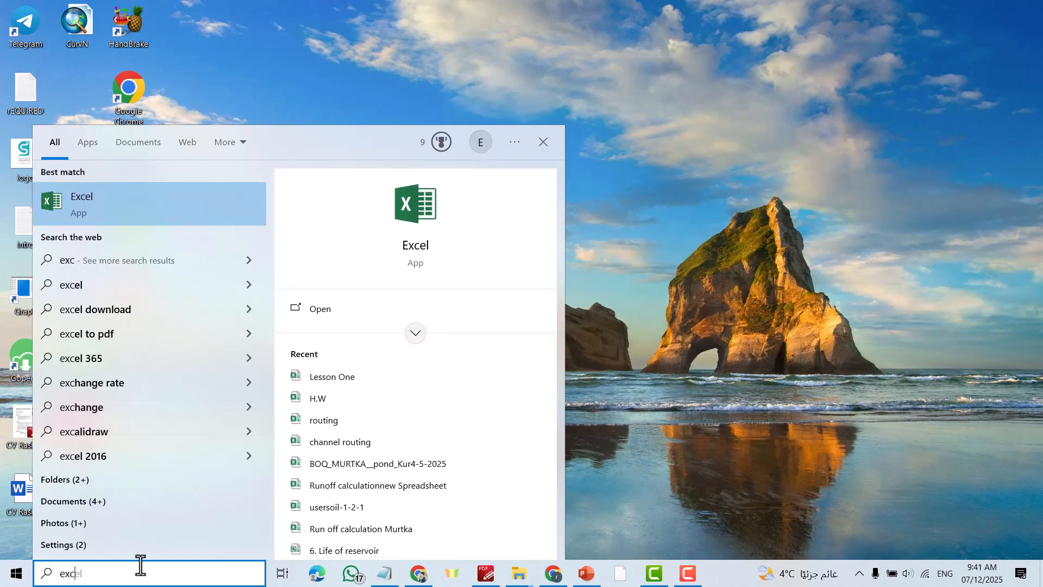
{"action": "type", "text": "el"}
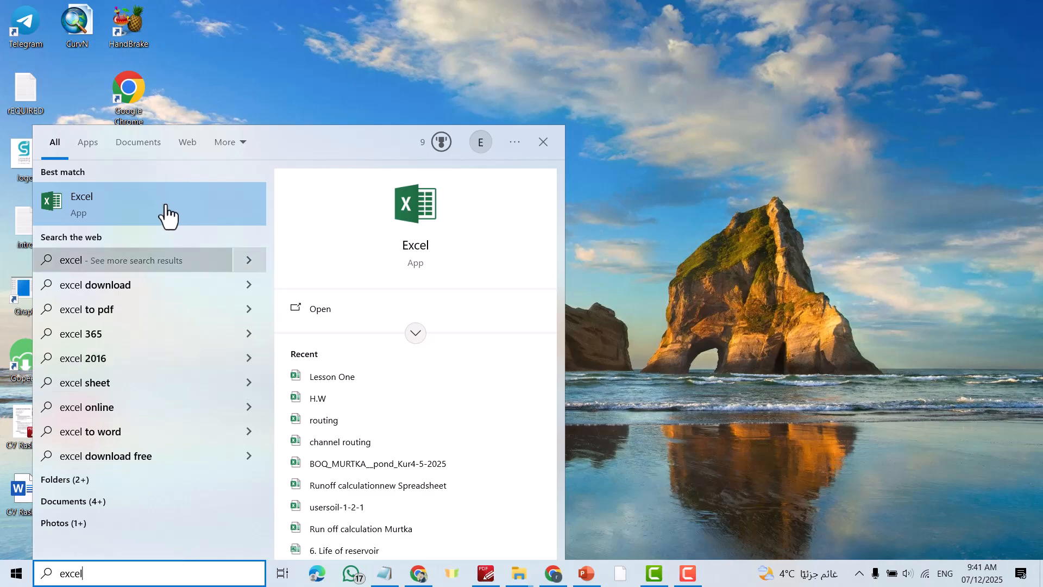
{"action": "left_click", "coordinate": [153, 205]}
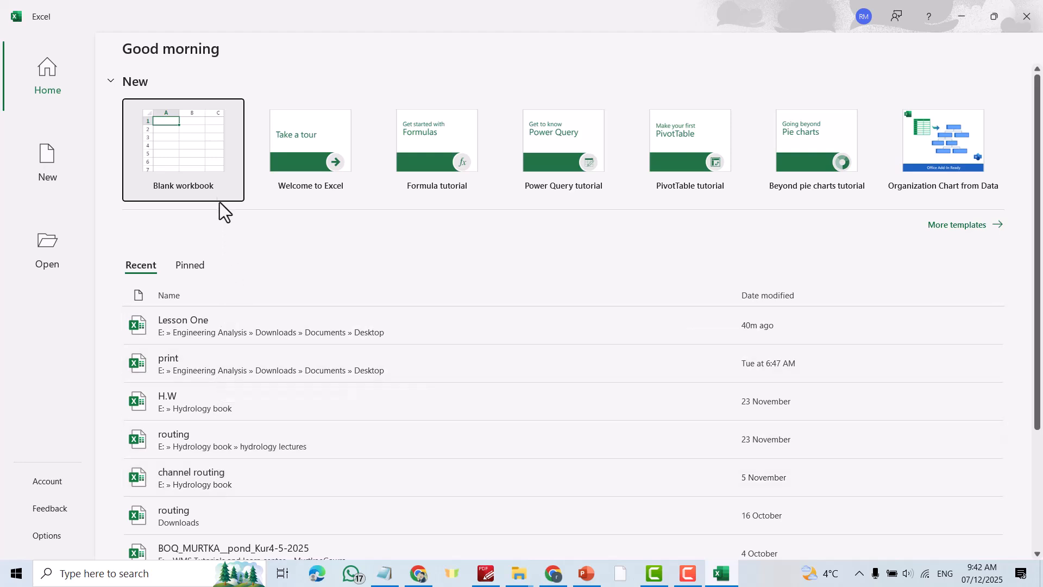
- Create a new blank workbook and make I9, E5, I5, K5 and E8 active in turn
{"action": "left_click", "coordinate": [188, 145]}
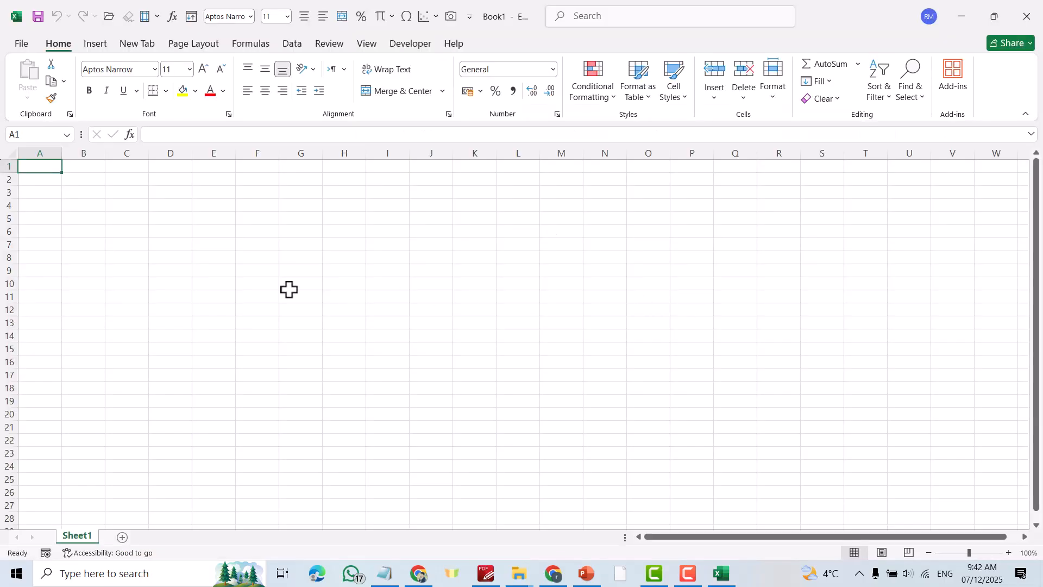
{"action": "left_click", "coordinate": [380, 271]}
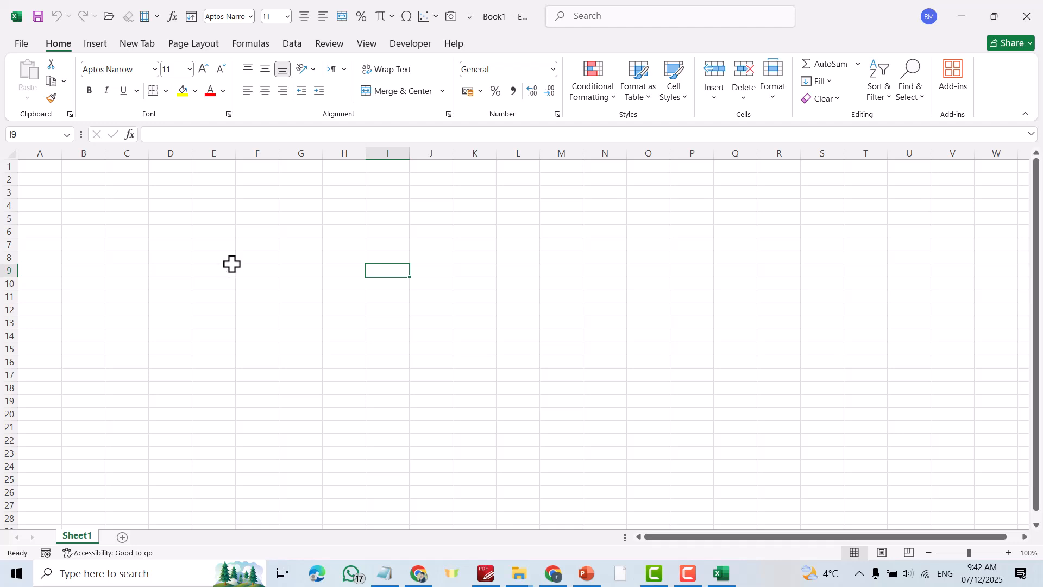
{"action": "left_click", "coordinate": [223, 219]}
{"action": "left_click", "coordinate": [405, 217]}
{"action": "left_click", "coordinate": [480, 220]}
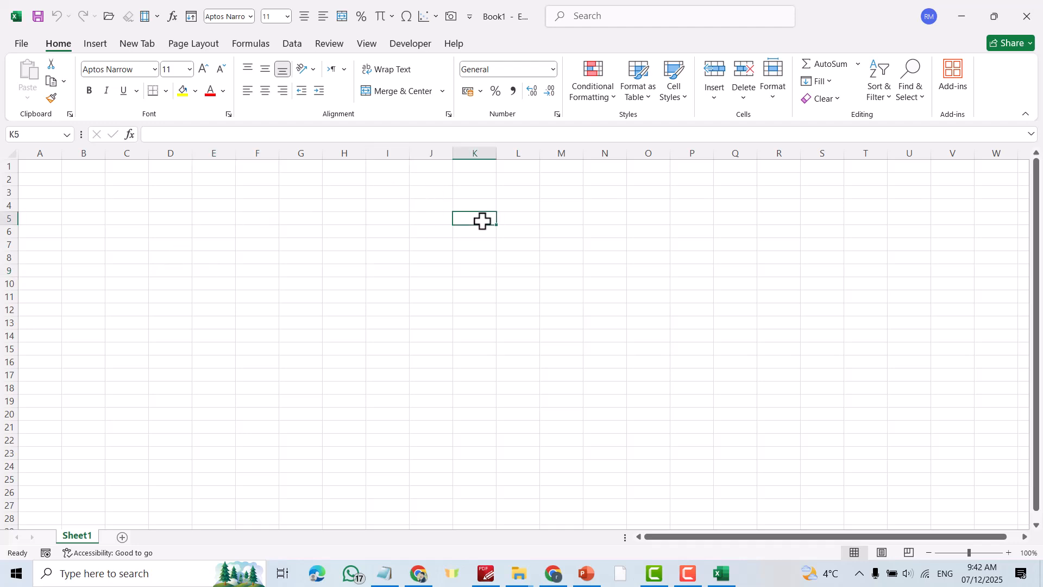
{"action": "left_click", "coordinate": [209, 257]}
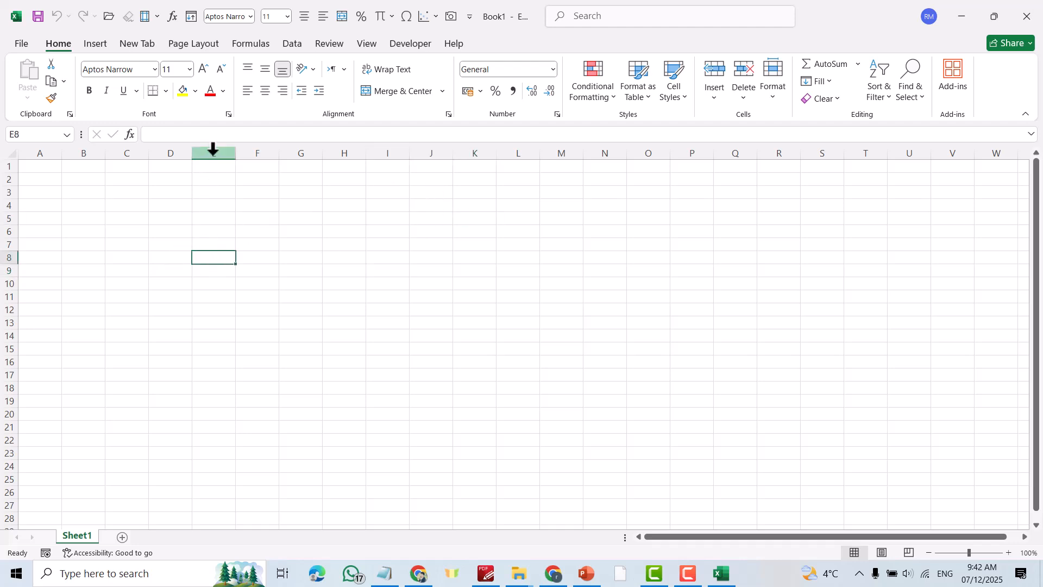
- Select a block in column E, then all of column E, then B3:H3, then all of row 3
{"action": "left_click_drag", "start_coordinate": [214, 194], "coordinate": [218, 320]}
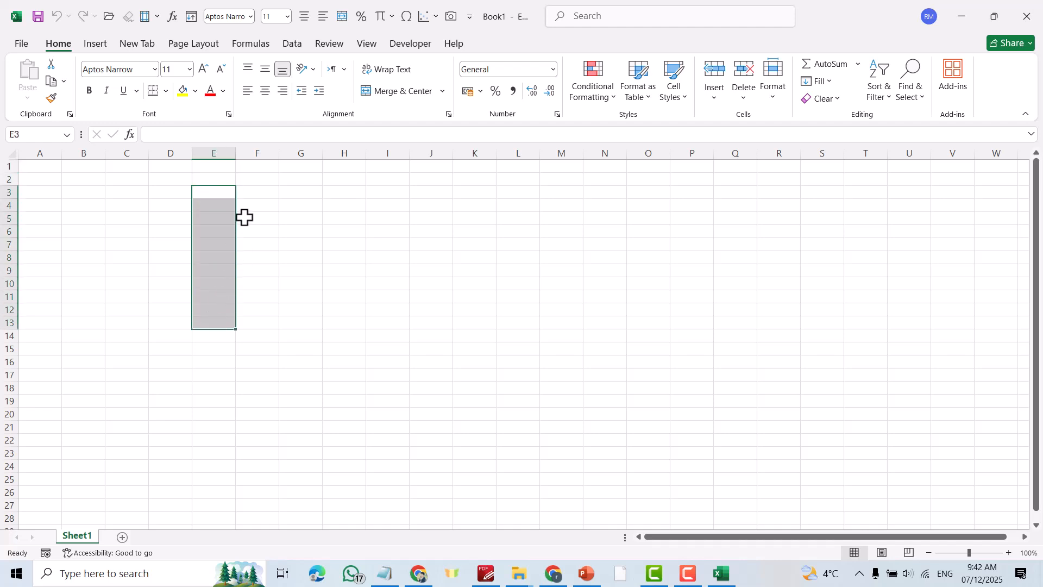
{"action": "left_click", "coordinate": [217, 153]}
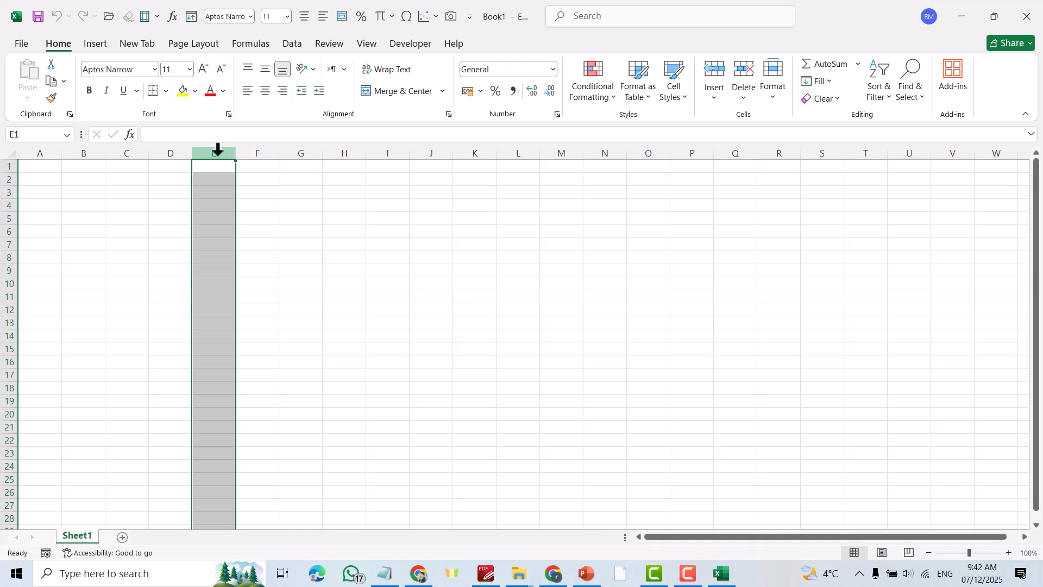
{"action": "left_click_drag", "start_coordinate": [86, 193], "coordinate": [335, 190]}
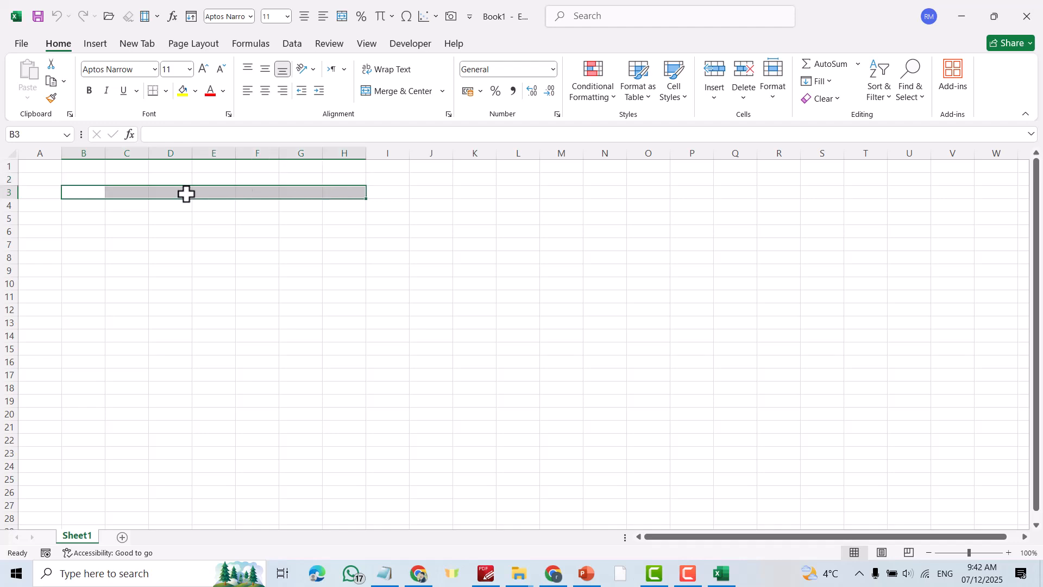
{"action": "left_click", "coordinate": [8, 193]}
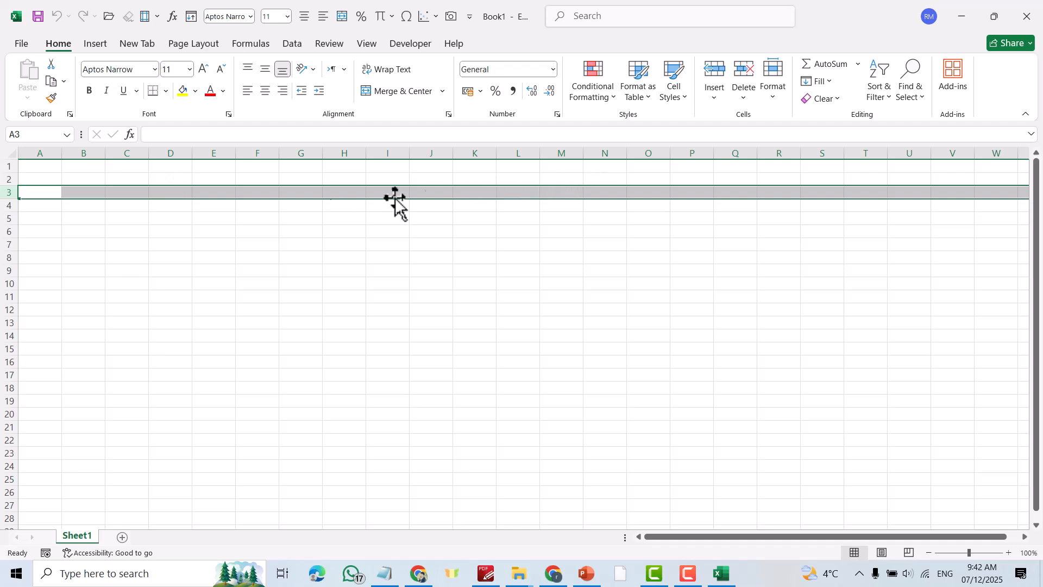
{"action": "left_click", "coordinate": [168, 231]}
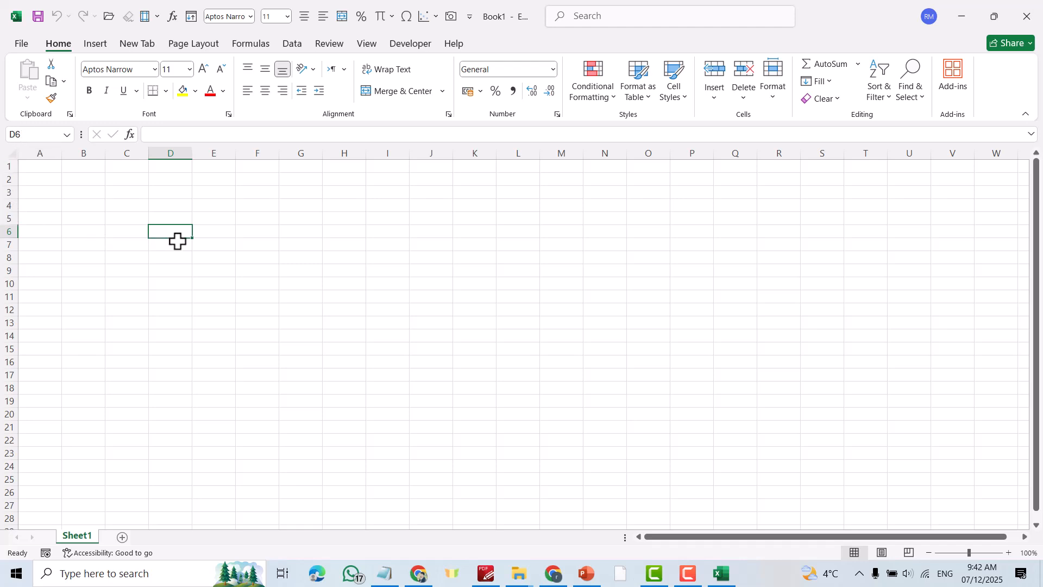
- Make B3 and J8 active, then select and deselect the entire sheet
{"action": "left_click", "coordinate": [80, 191]}
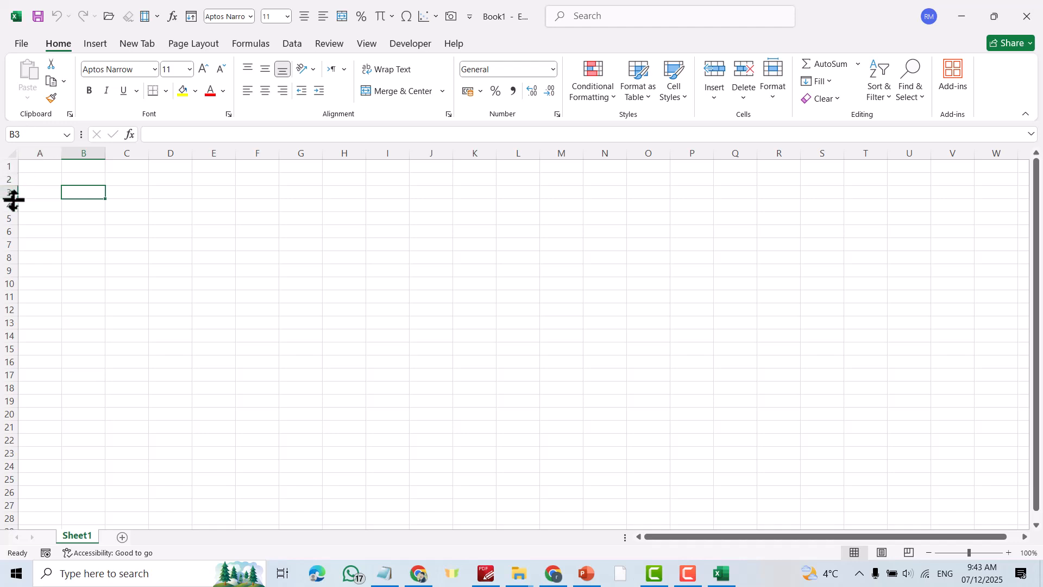
{"action": "left_click", "coordinate": [428, 254]}
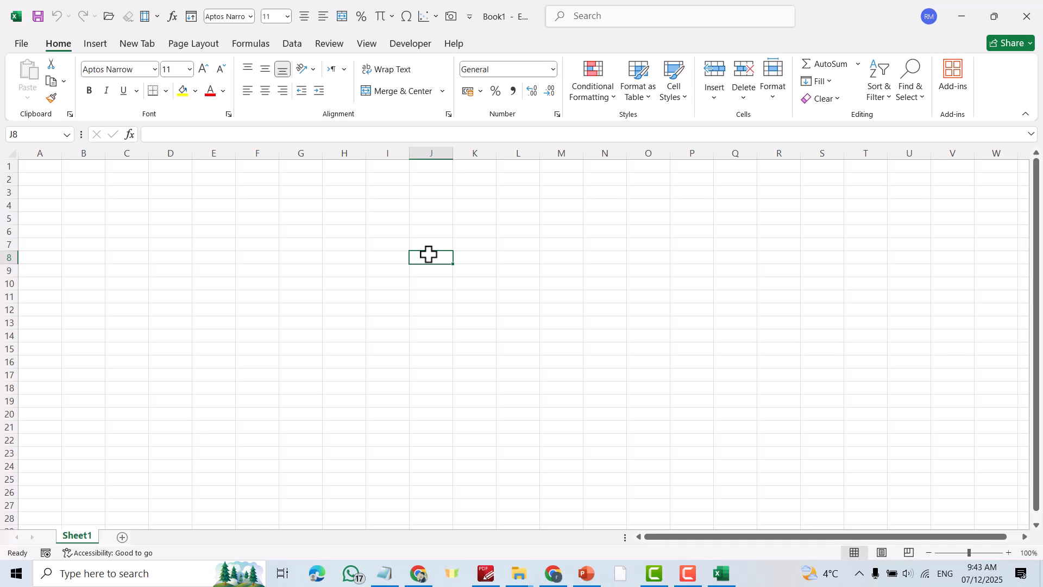
{"action": "left_click", "coordinate": [14, 155]}
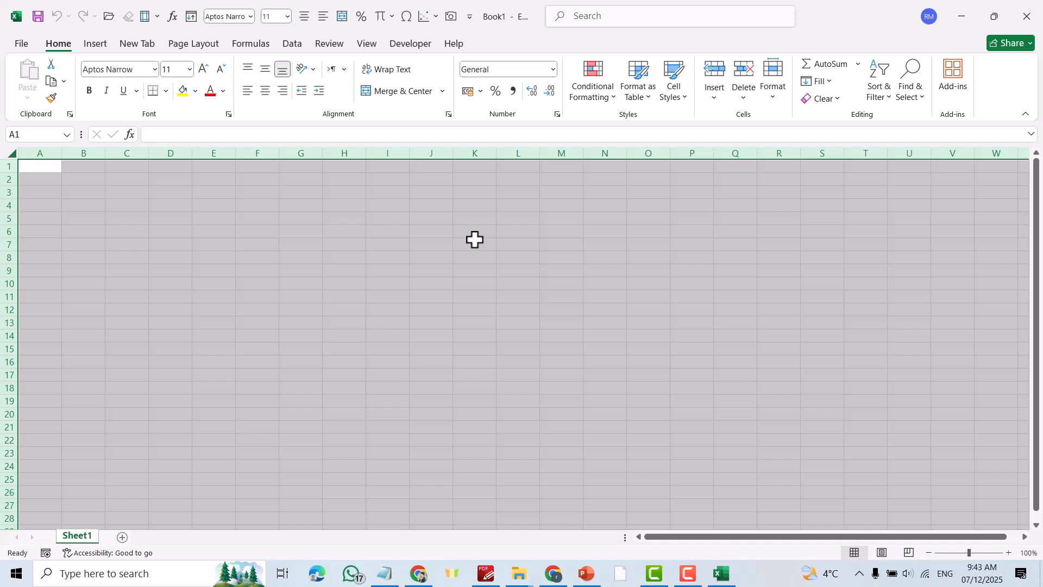
{"action": "left_click", "coordinate": [680, 282]}
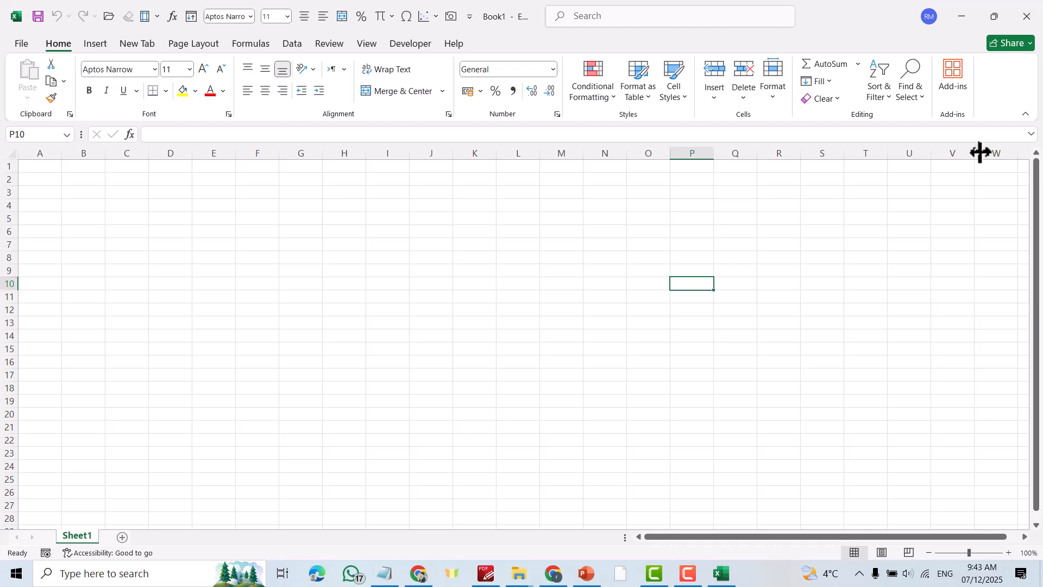
- Switch Sheet1 to right-to-left from Page Layout, then back to left-to-right
{"action": "left_click", "coordinate": [184, 45]}
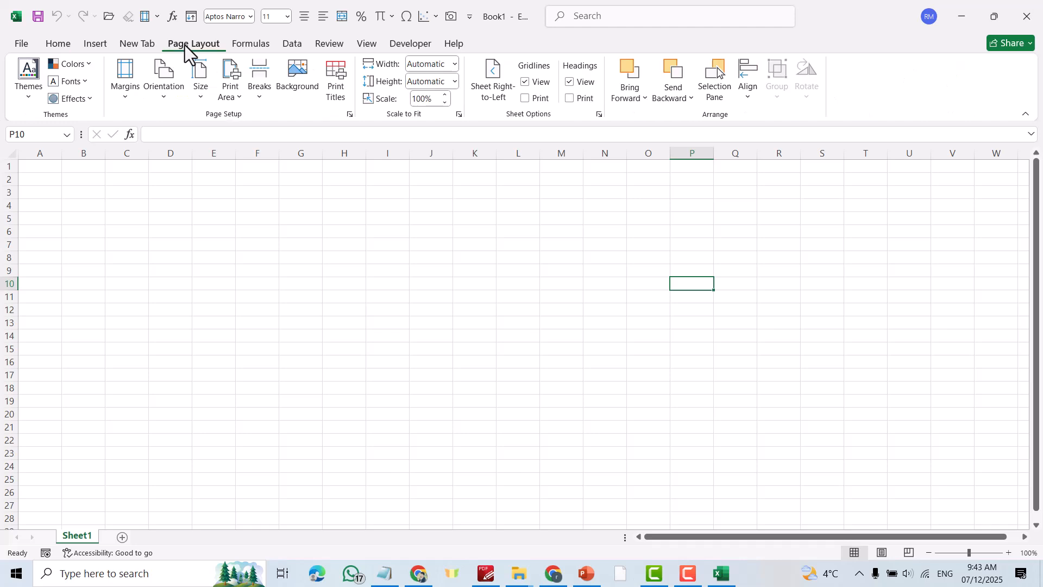
{"action": "left_click", "coordinate": [501, 90]}
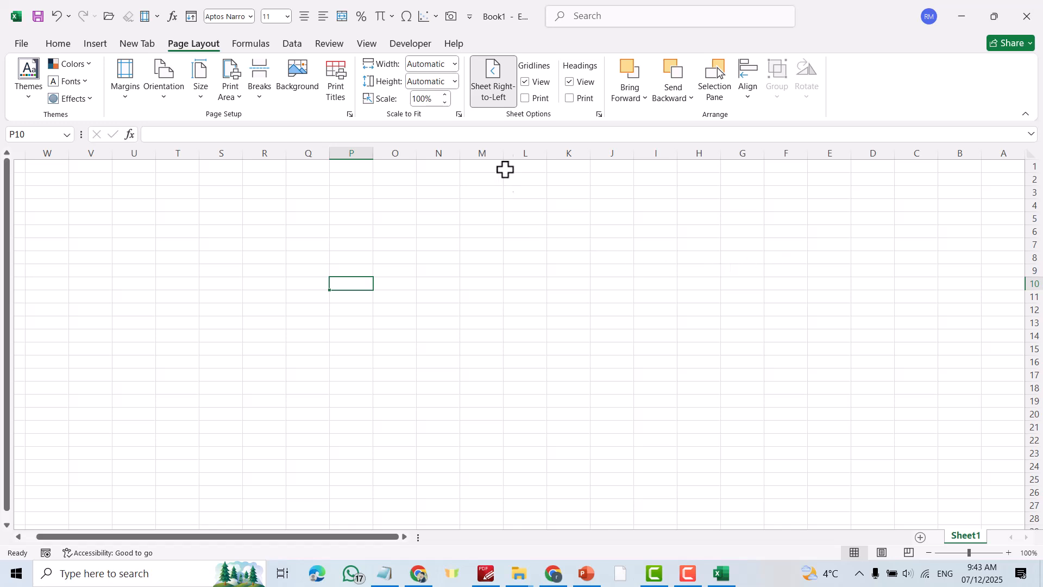
{"action": "left_click", "coordinate": [495, 96]}
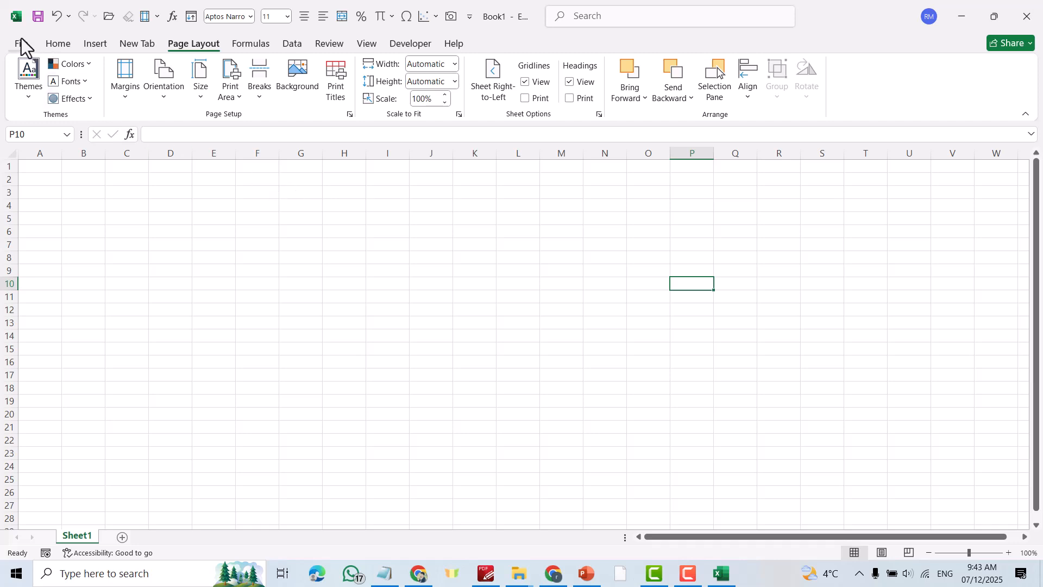
- Enter the headers Name in G8 and Id in H8
{"action": "left_click", "coordinate": [254, 255]}
{"action": "left_click", "coordinate": [309, 257]}
{"action": "type", "text": "Name"}
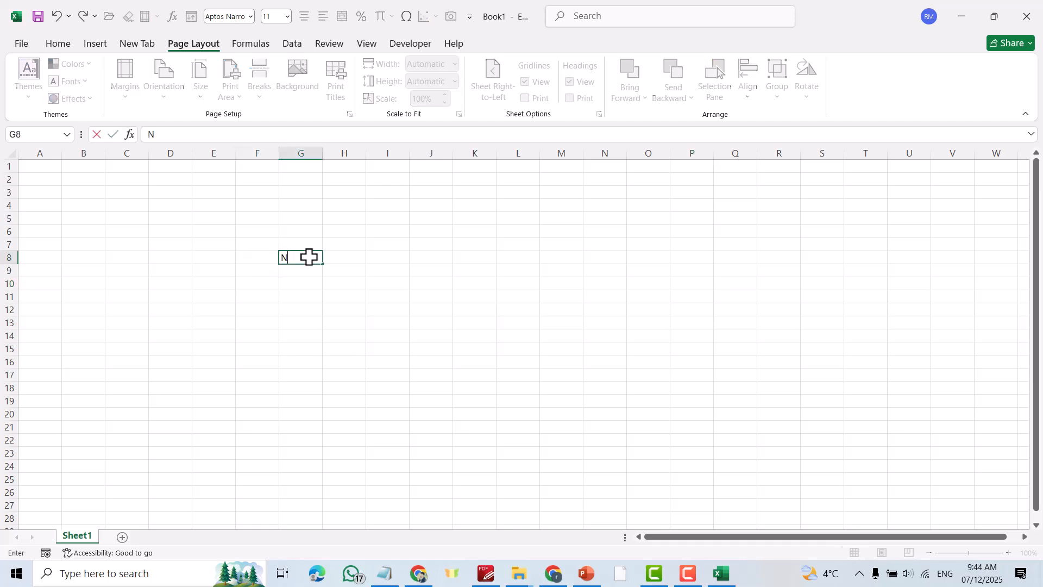
{"action": "left_click", "coordinate": [354, 259]}
{"action": "type", "text": "Id"}
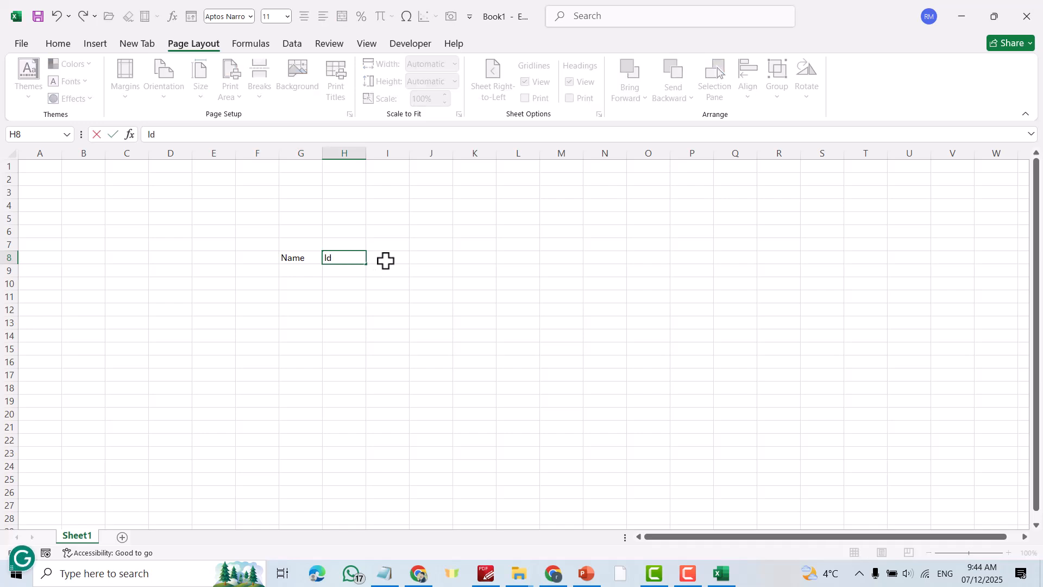
{"action": "key", "text": "Tab"}
- Enter the headers x1, x2, Y and Lookup in I8 through L8
{"action": "type", "text": "x1"}
{"action": "left_click", "coordinate": [437, 256]}
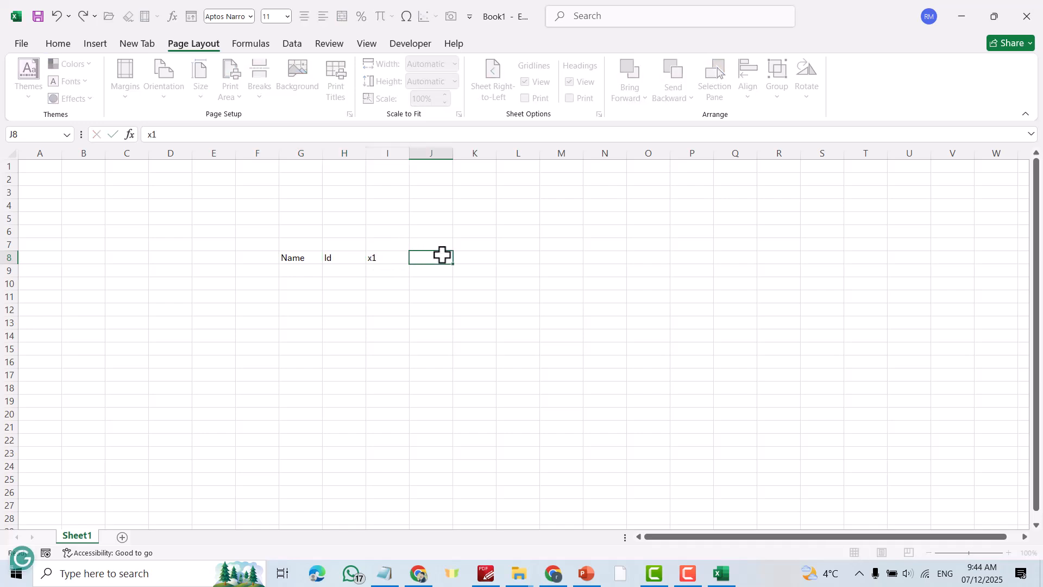
{"action": "type", "text": "x2"}
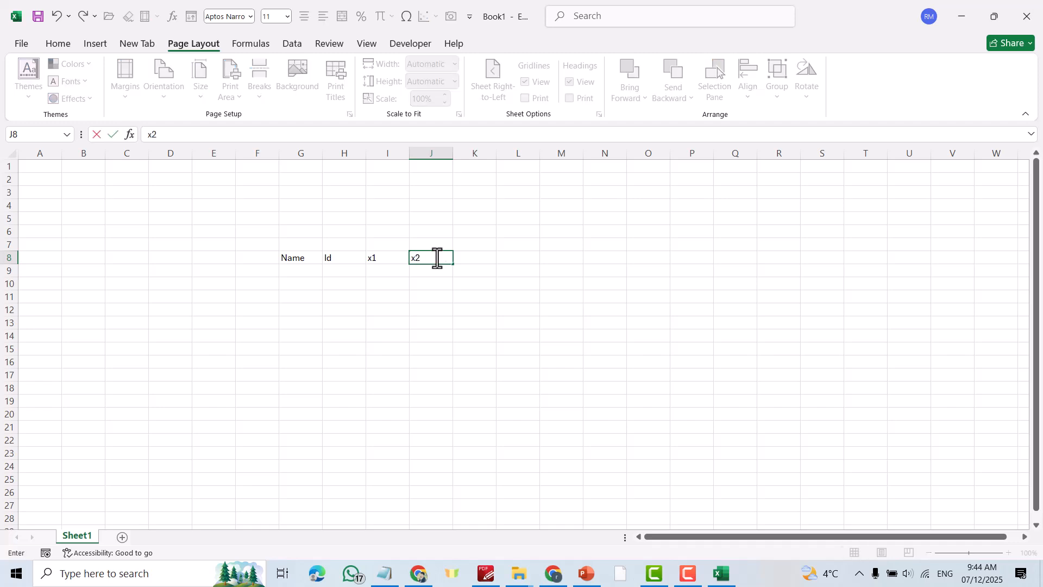
{"action": "left_click", "coordinate": [471, 259]}
{"action": "type", "text": "Y"}
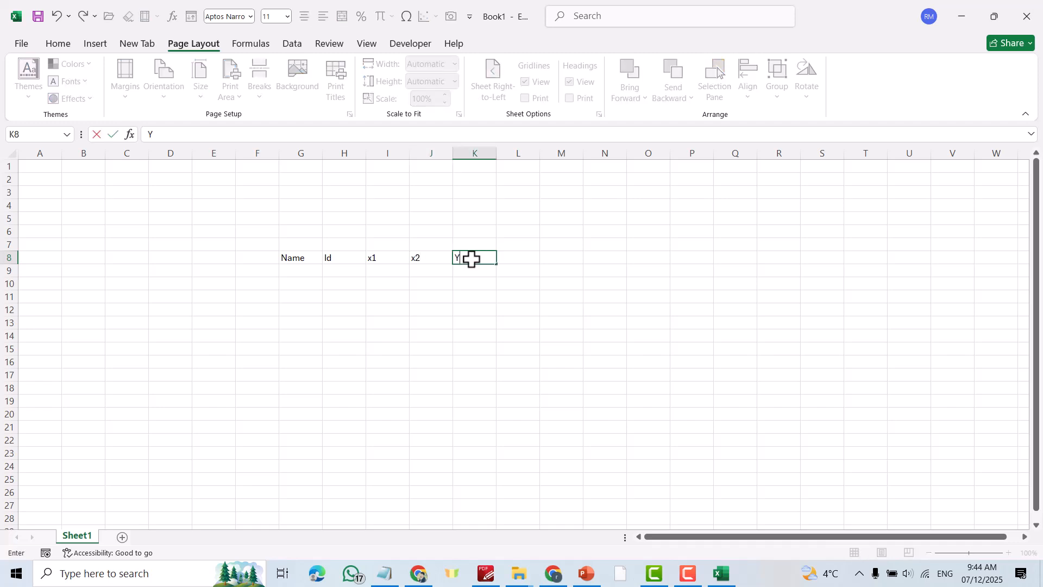
{"action": "left_click", "coordinate": [515, 259]}
{"action": "type", "text": "Lookup"}
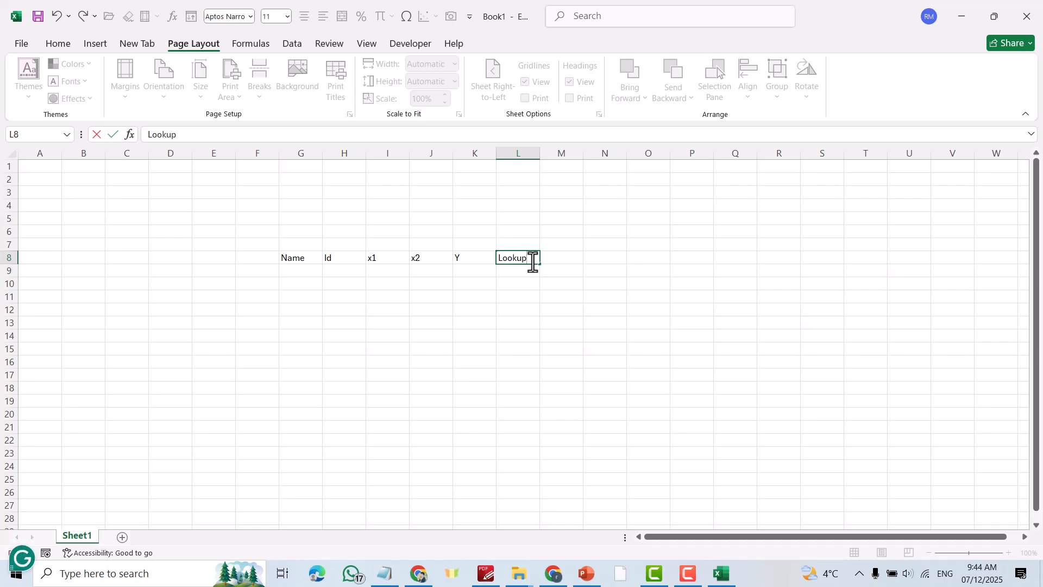
{"action": "left_click", "coordinate": [715, 295]}
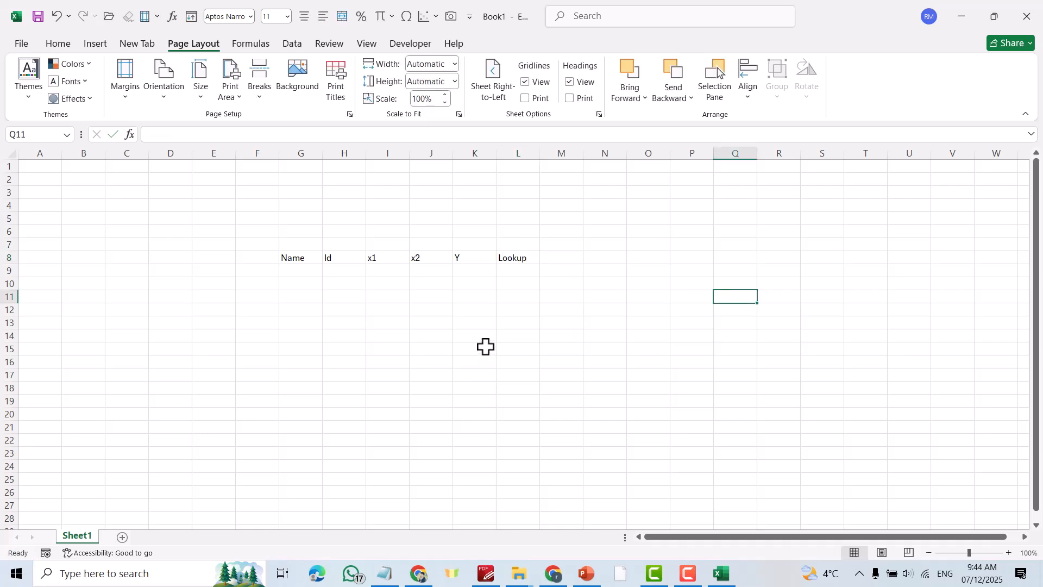
- Save the workbook to the Desktop under the file name 'Leeson 1'
{"action": "left_click", "coordinate": [24, 45]}
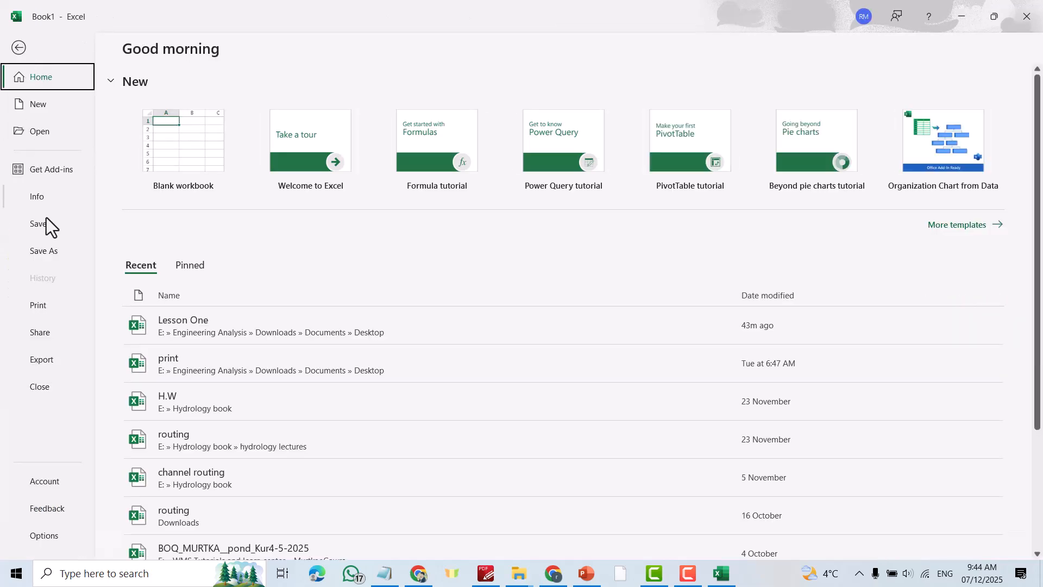
{"action": "left_click", "coordinate": [51, 251]}
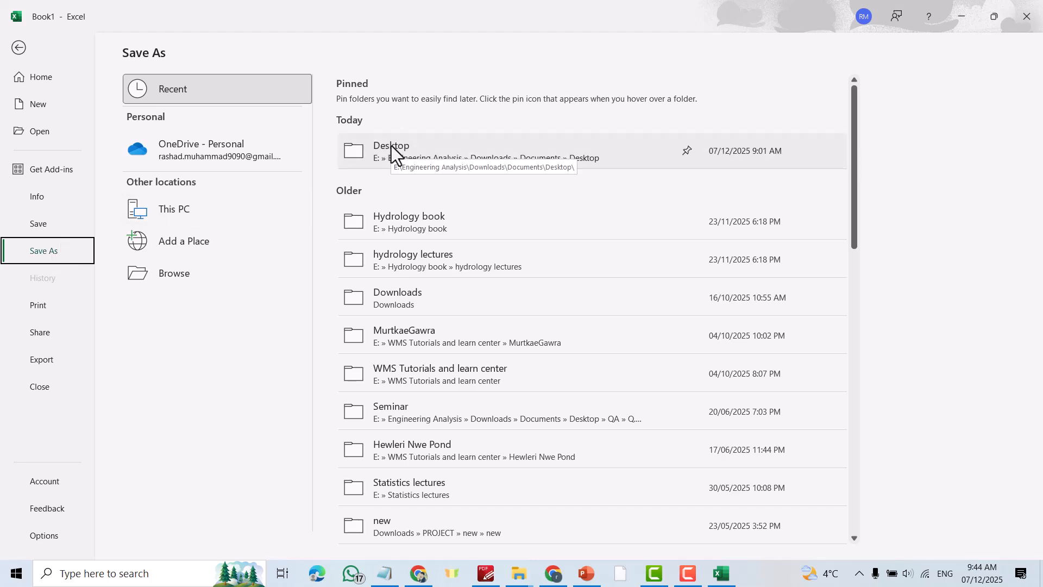
{"action": "left_click", "coordinate": [168, 279]}
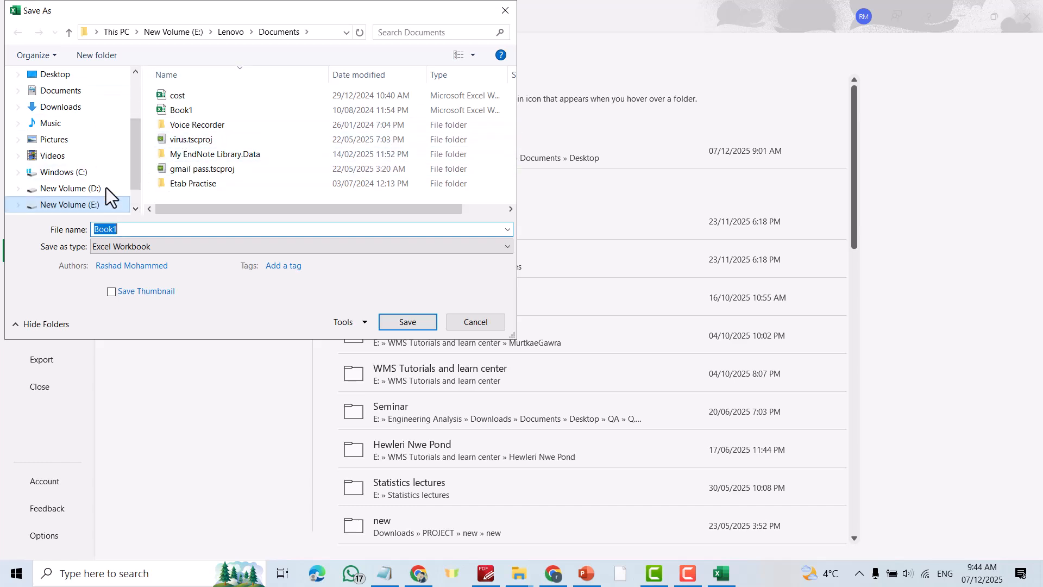
{"action": "left_click", "coordinate": [53, 77]}
{"action": "left_click", "coordinate": [137, 230]}
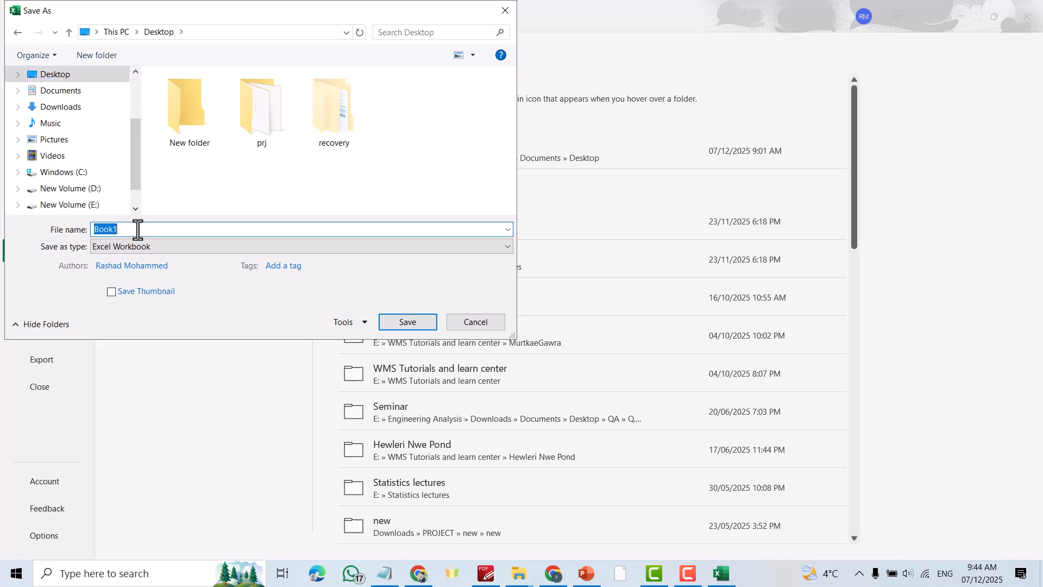
{"action": "type", "text": "Leeso"}
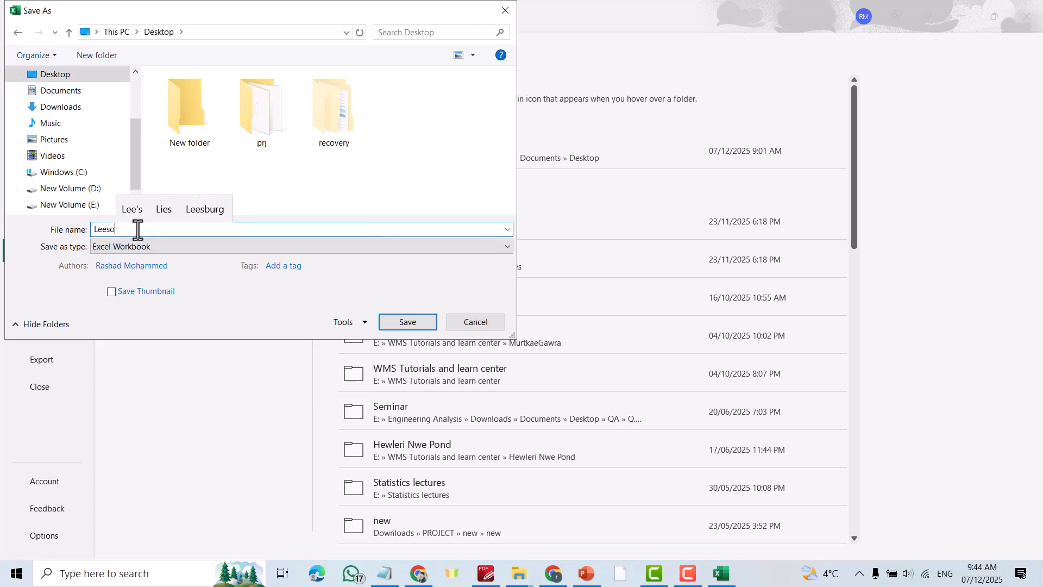
{"action": "type", "text": "n 1"}
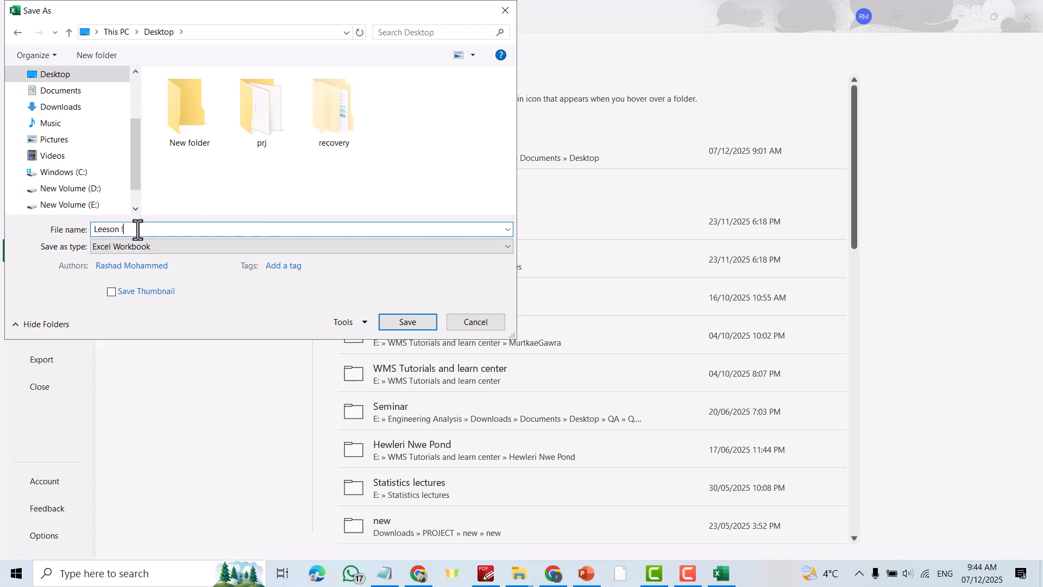
{"action": "key", "text": "BackSpace"}
{"action": "left_click", "coordinate": [411, 321]}
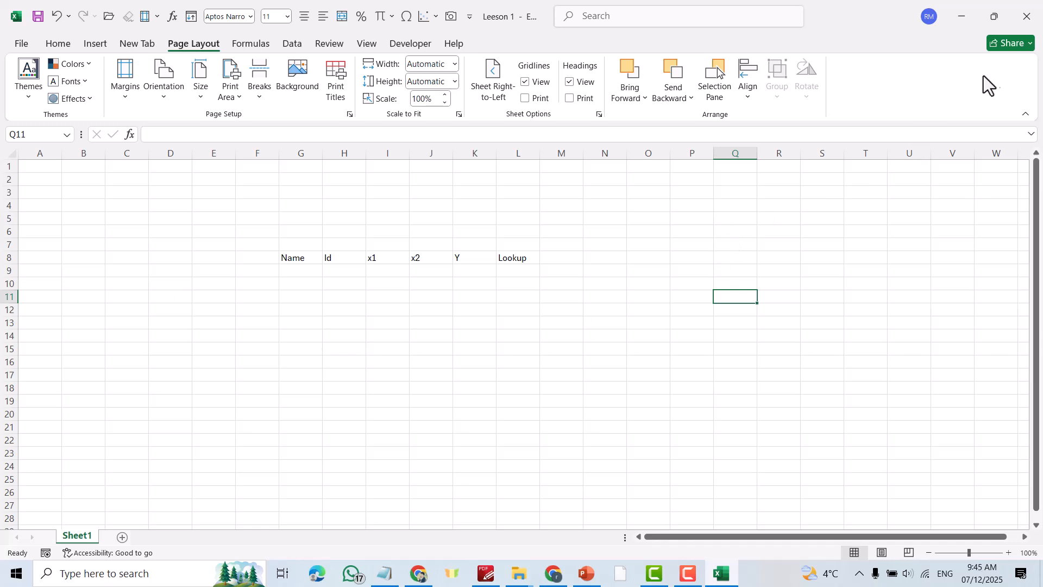
- Close the Excel window, then dismiss the GET GENUINE OFFICE licence banner
{"action": "left_click", "coordinate": [1028, 15]}
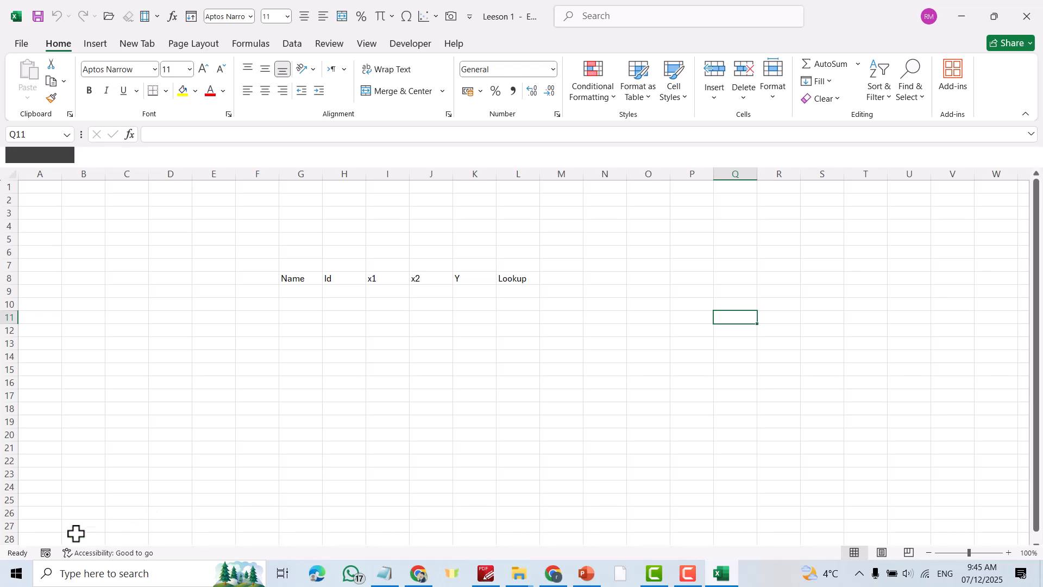
{"action": "left_click", "coordinate": [1026, 131]}
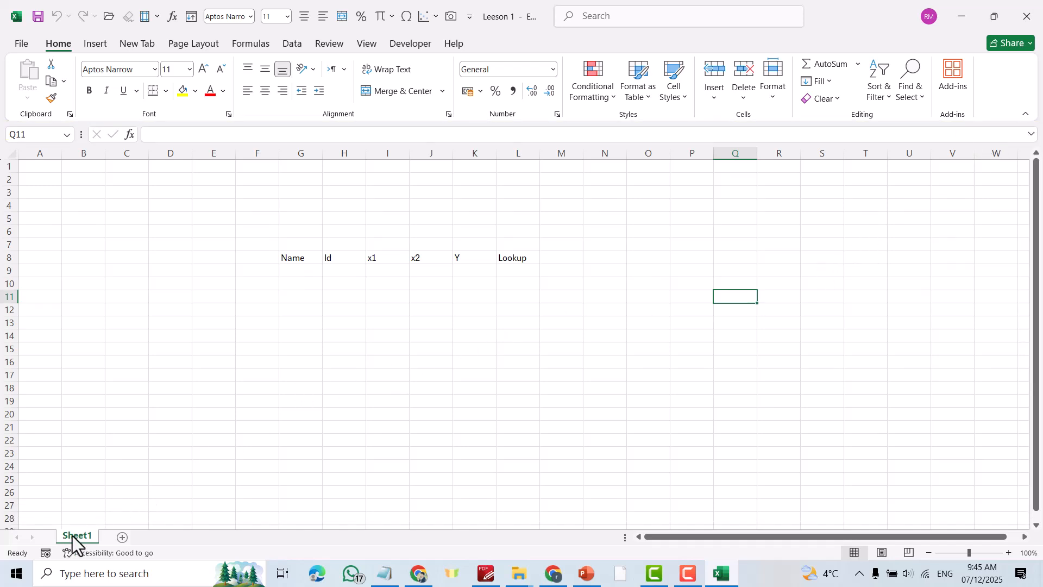
- Add a new worksheet and rename Sheet1 to 'Table'
{"action": "left_click", "coordinate": [122, 538]}
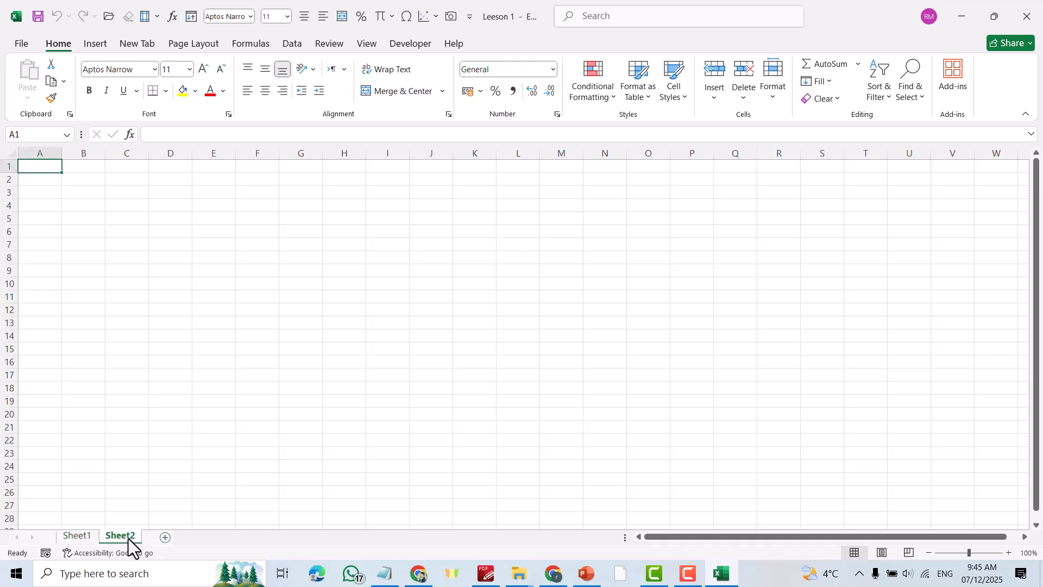
{"action": "left_click", "coordinate": [81, 536]}
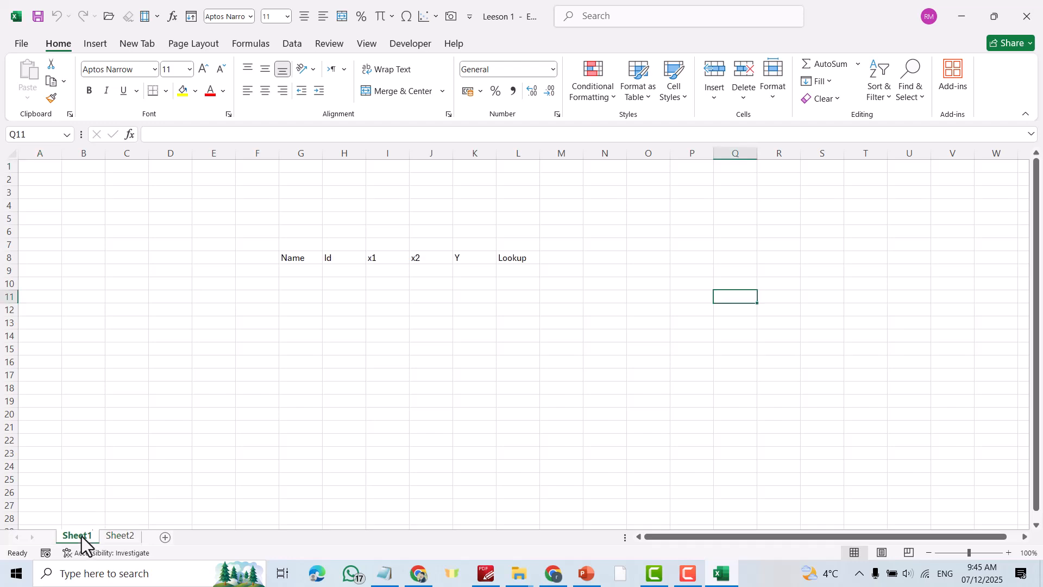
{"action": "double_click", "coordinate": [82, 536]}
{"action": "type", "text": "Table"}
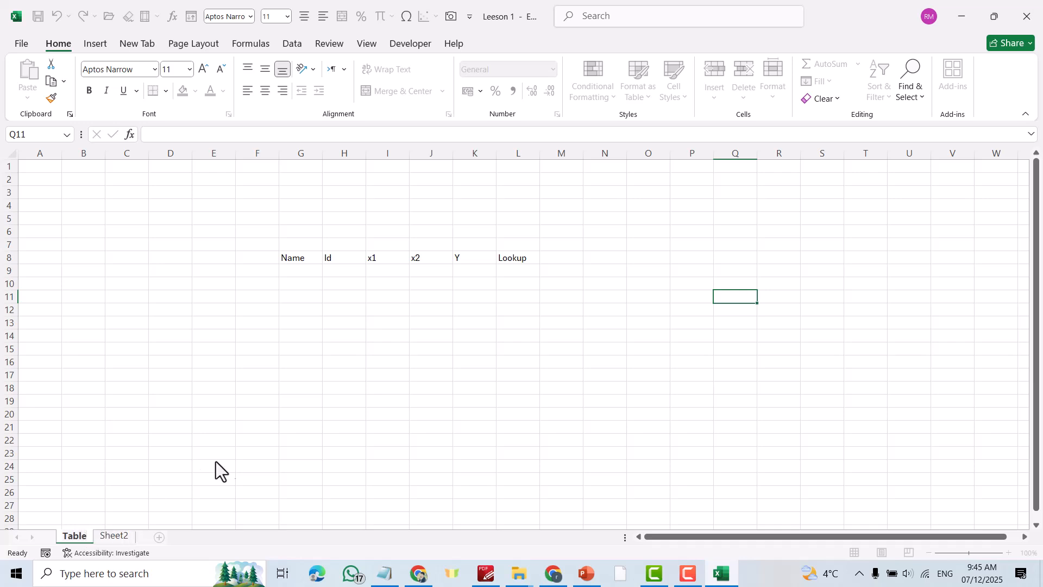
{"action": "left_click", "coordinate": [257, 453]}
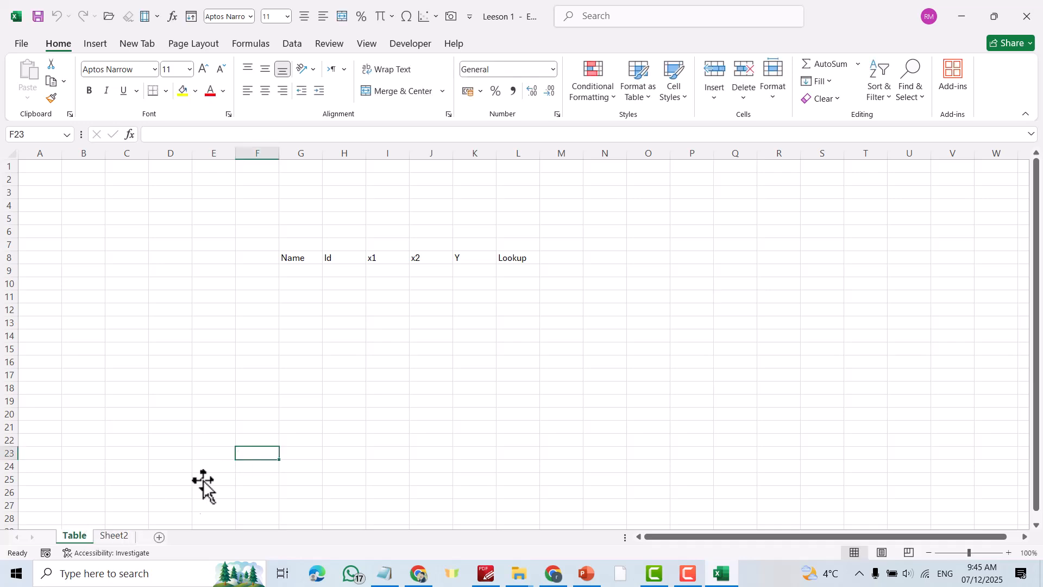
- Rename Sheet2 to 'Tasks', then delete the Tasks sheet
{"action": "left_click", "coordinate": [113, 537]}
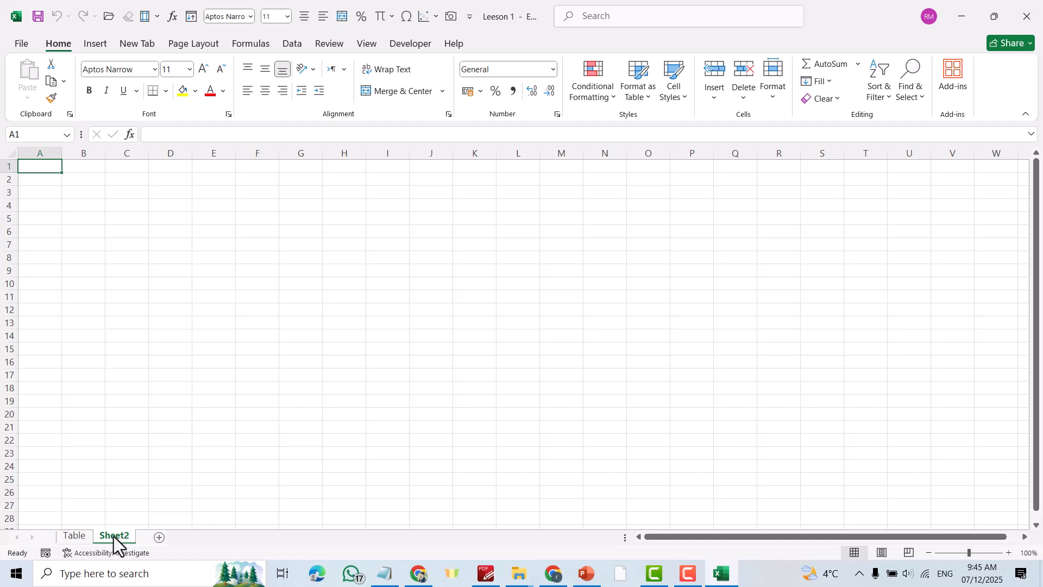
{"action": "right_click", "coordinate": [113, 536]}
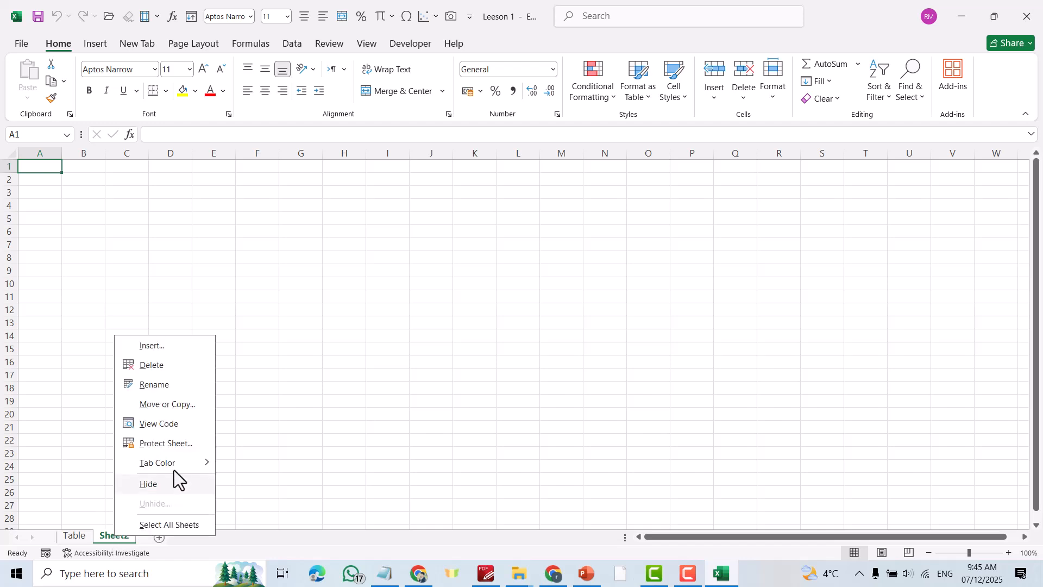
{"action": "left_click", "coordinate": [160, 384]}
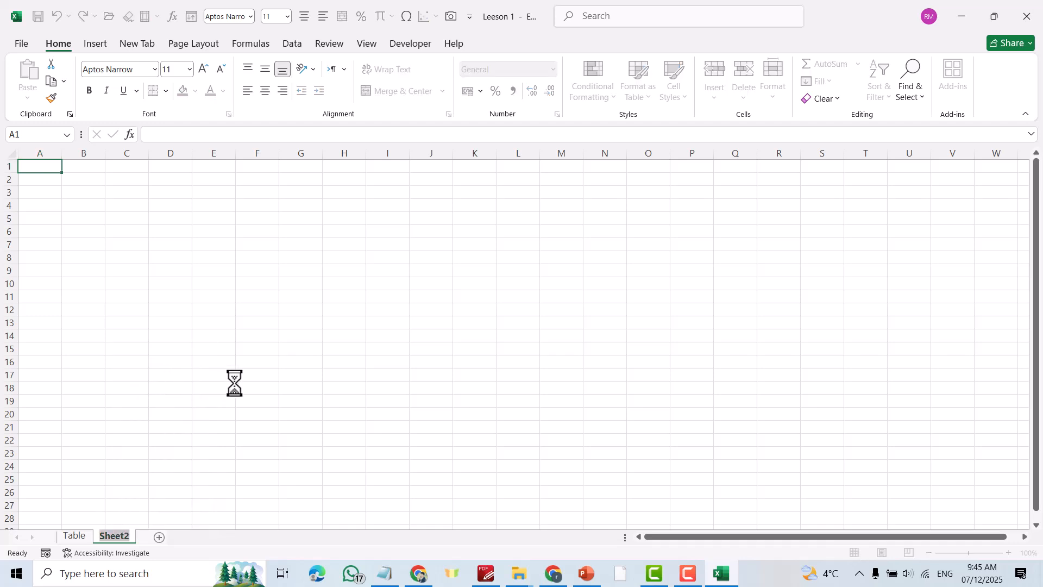
{"action": "type", "text": "Tasks"}
{"action": "left_click", "coordinate": [357, 296]}
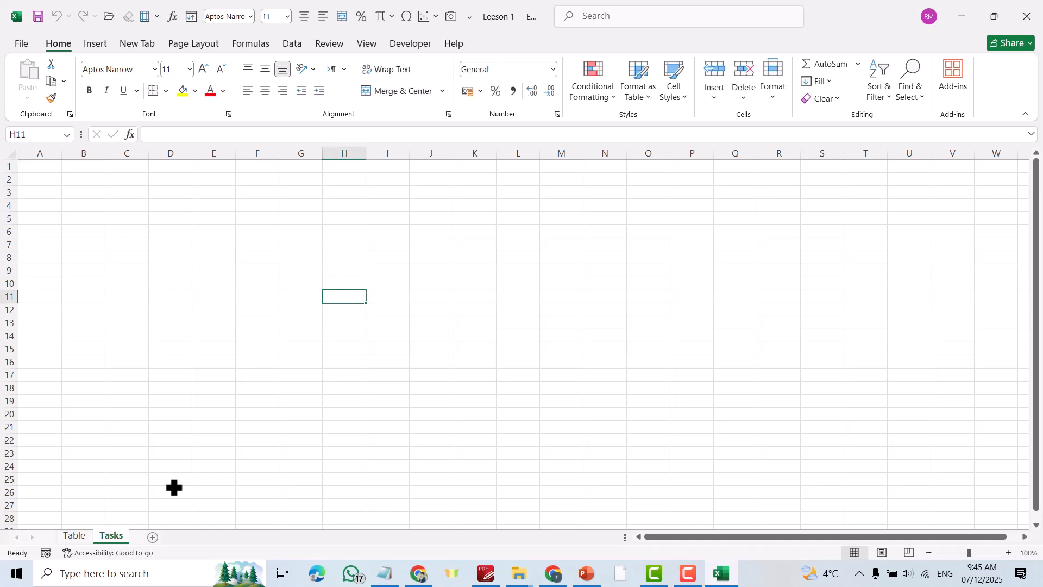
{"action": "right_click", "coordinate": [112, 536]}
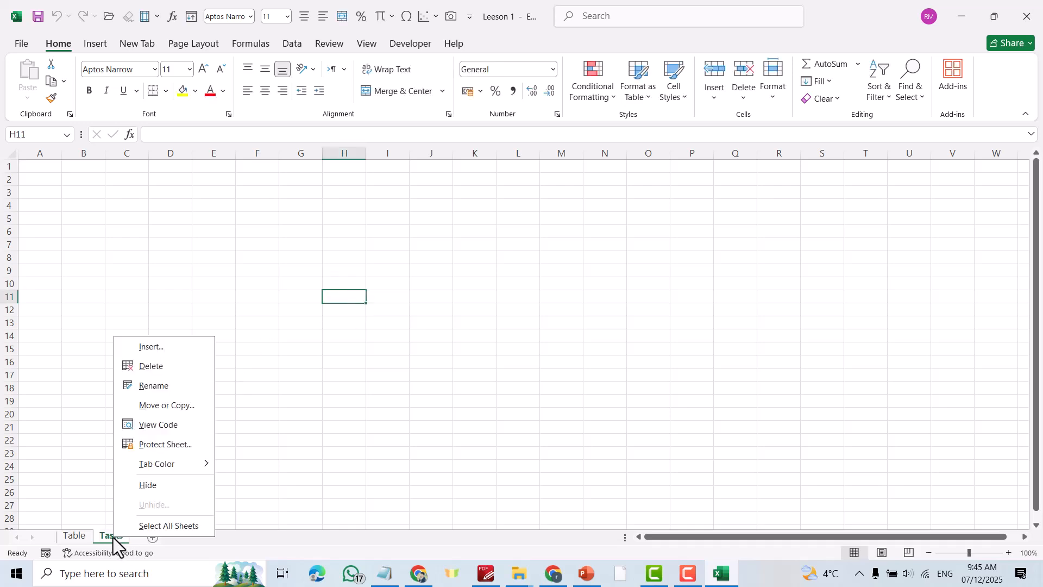
{"action": "left_click", "coordinate": [155, 367]}
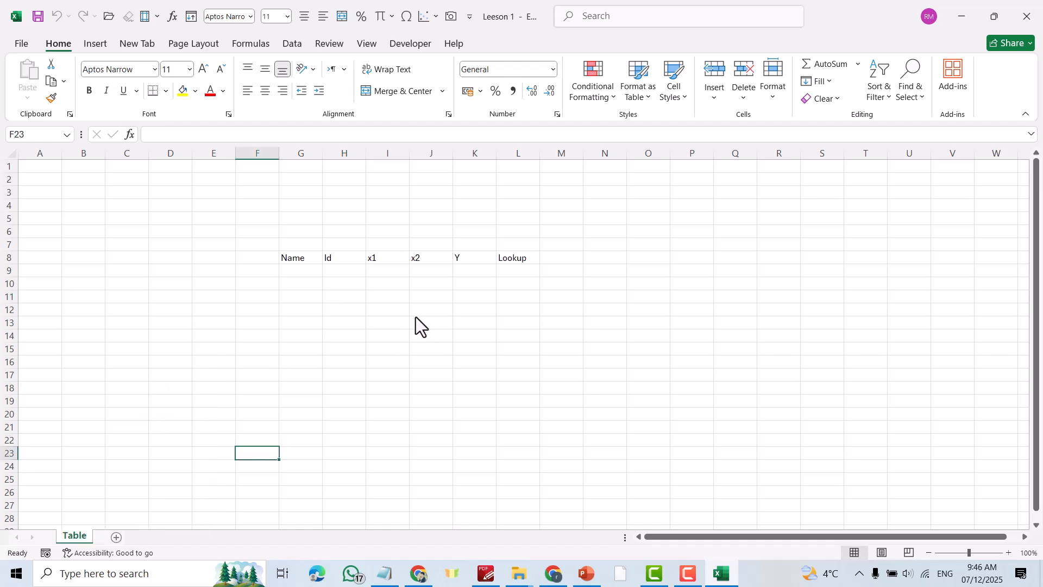
- Insert a blank column I between Id and x1
{"action": "left_click", "coordinate": [386, 155]}
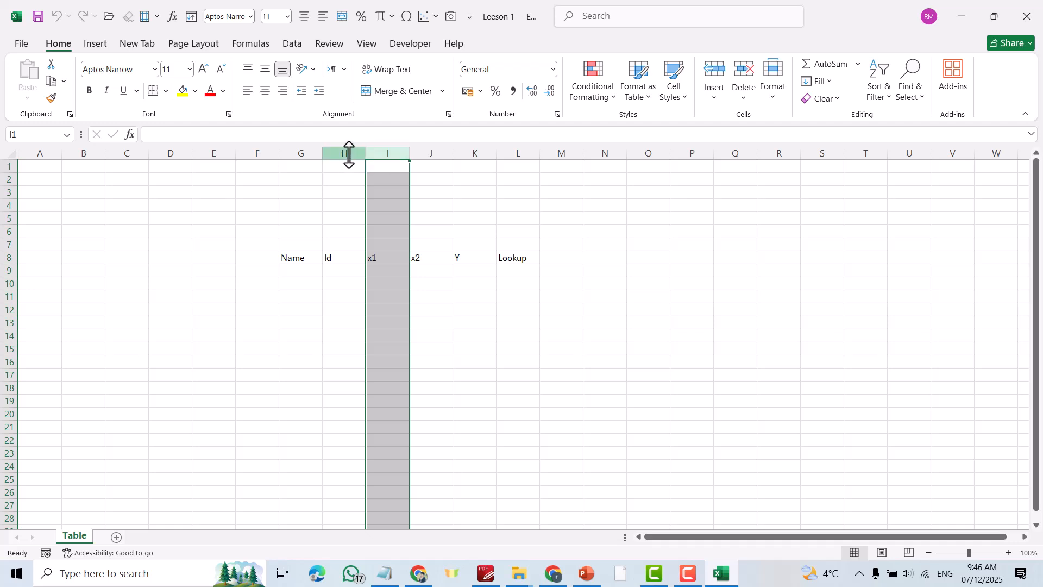
{"action": "right_click", "coordinate": [386, 158]}
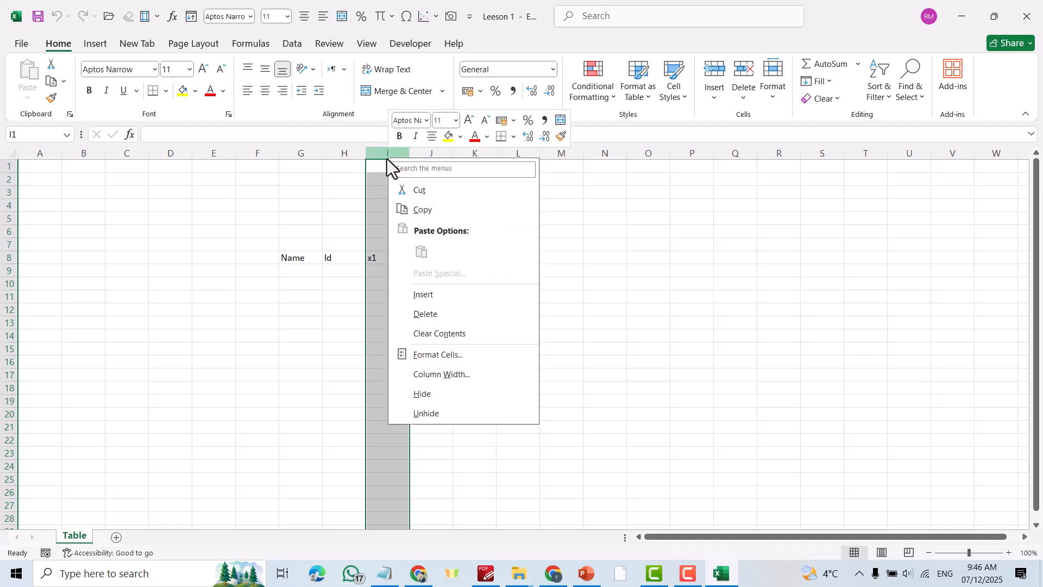
{"action": "left_click", "coordinate": [422, 295]}
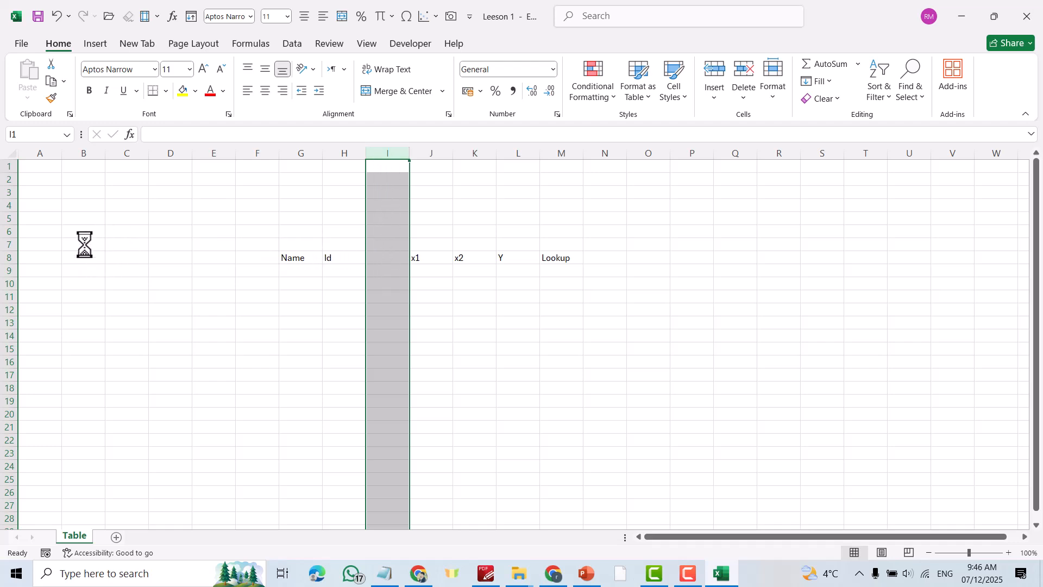
- Insert a blank row above the header row 8
{"action": "left_click", "coordinate": [7, 271]}
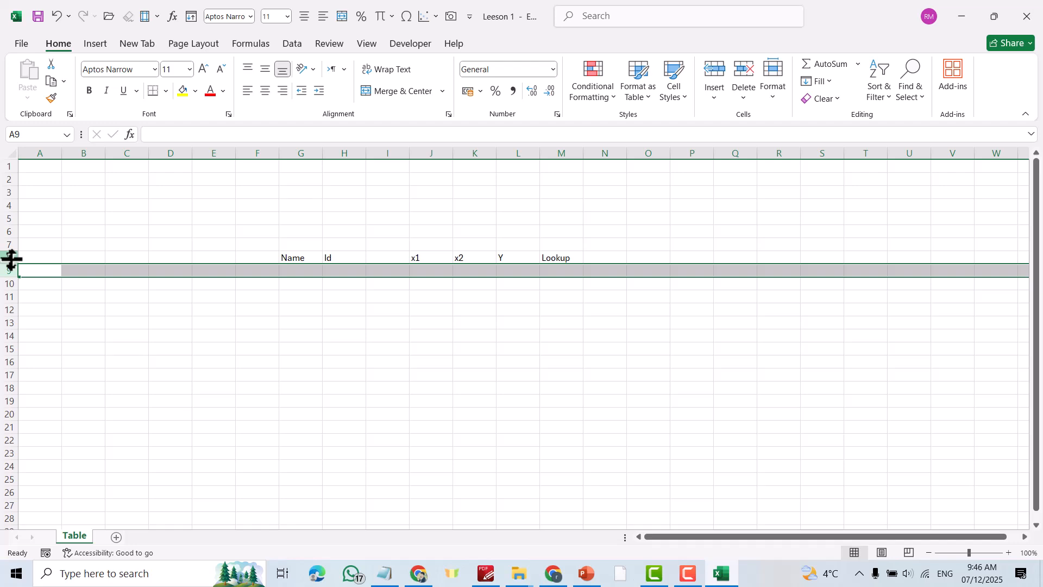
{"action": "left_click", "coordinate": [11, 258]}
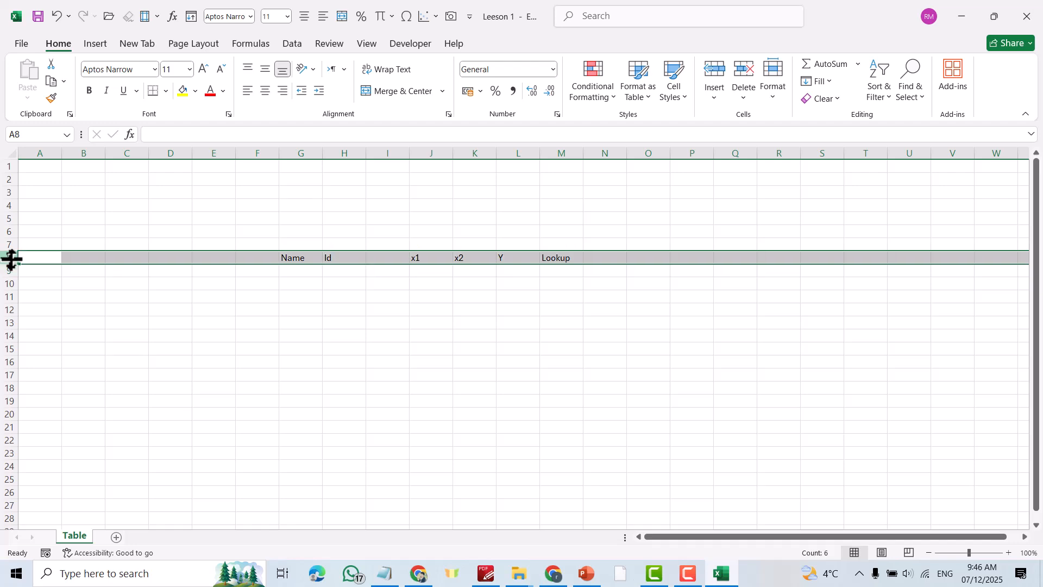
{"action": "right_click", "coordinate": [10, 258]}
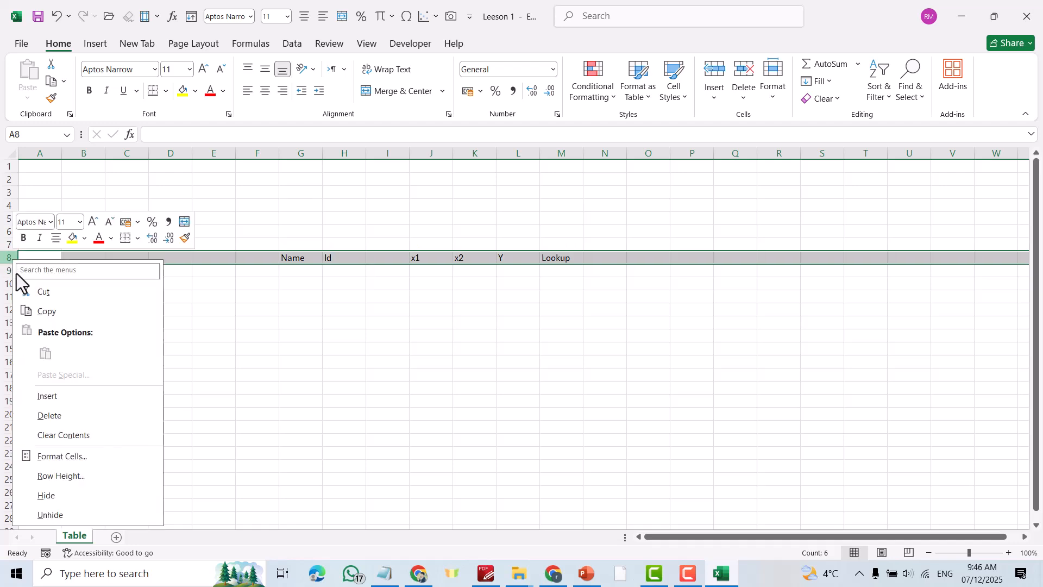
{"action": "left_click", "coordinate": [50, 396]}
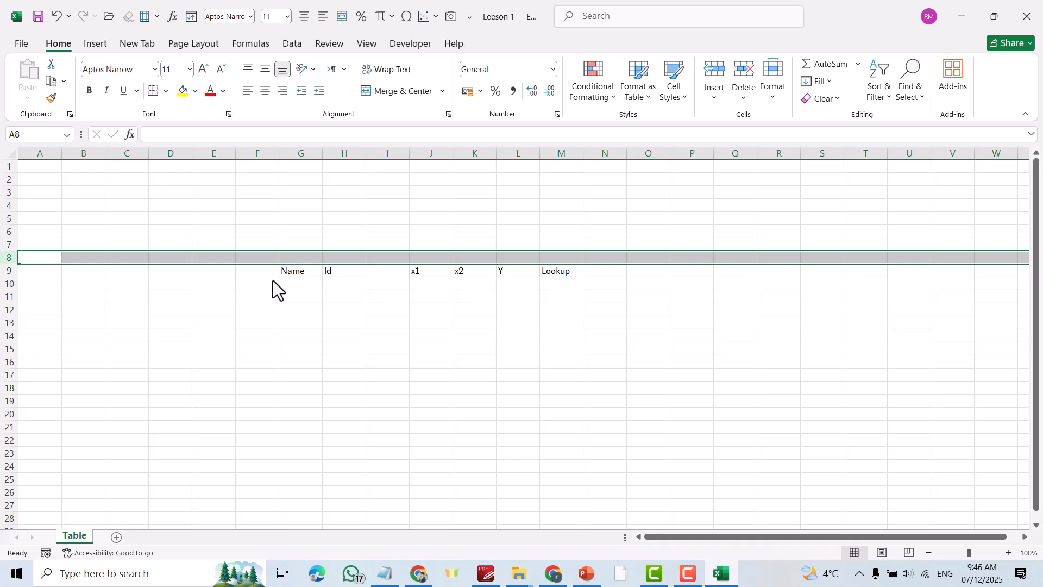
{"action": "left_click", "coordinate": [398, 307]}
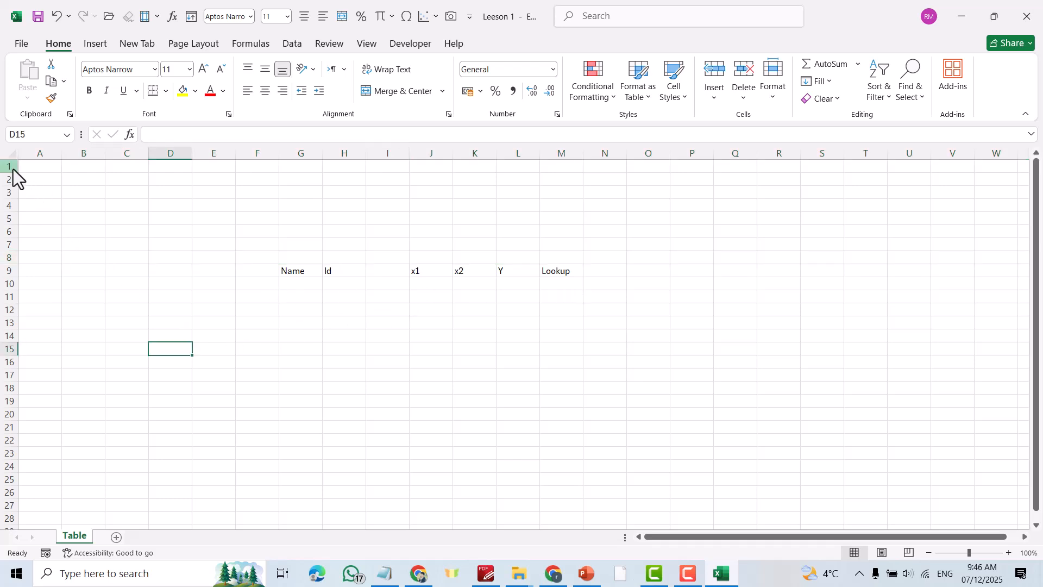
{"action": "left_click_drag", "start_coordinate": [10, 169], "coordinate": [5, 274]}
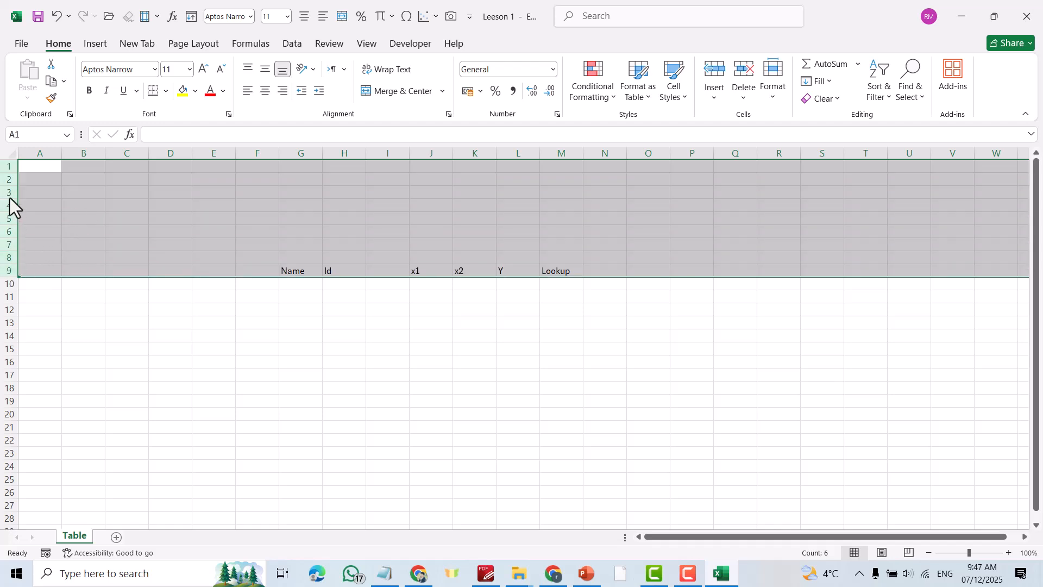
{"action": "left_click_drag", "start_coordinate": [17, 265], "coordinate": [19, 270]}
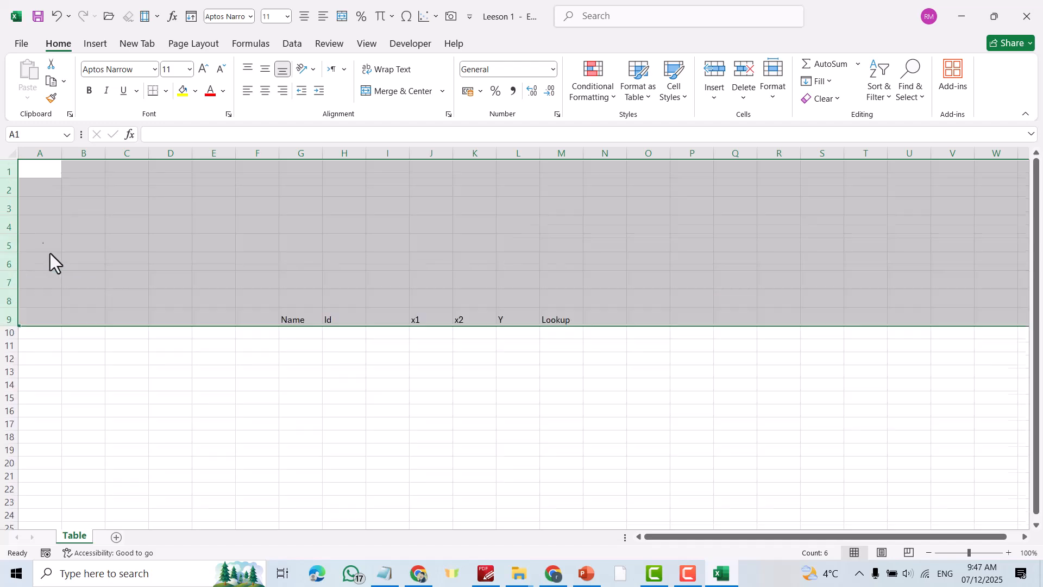
{"action": "left_click", "coordinate": [170, 297]}
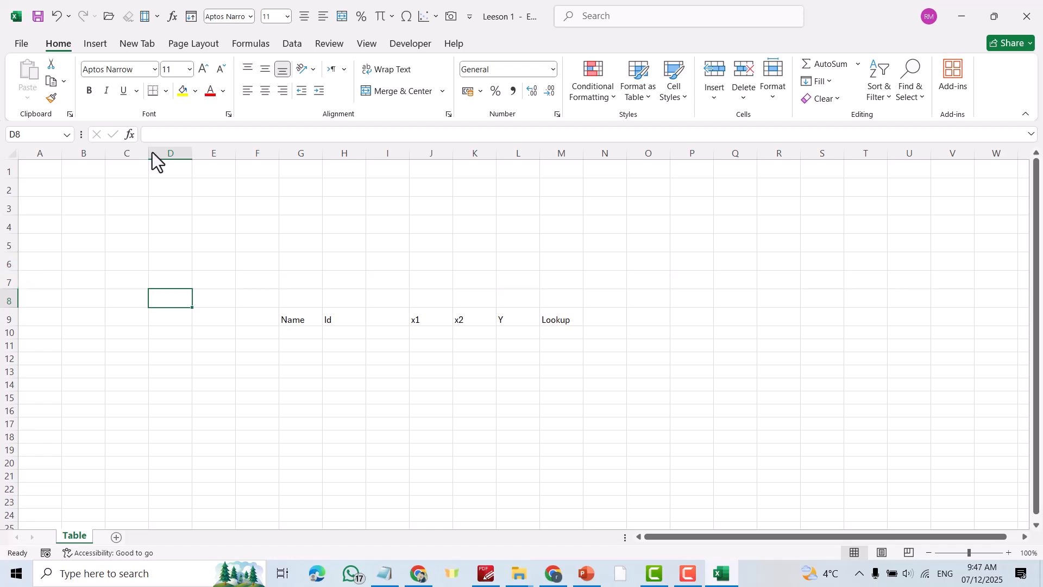
{"action": "left_click_drag", "start_coordinate": [44, 156], "coordinate": [596, 155]}
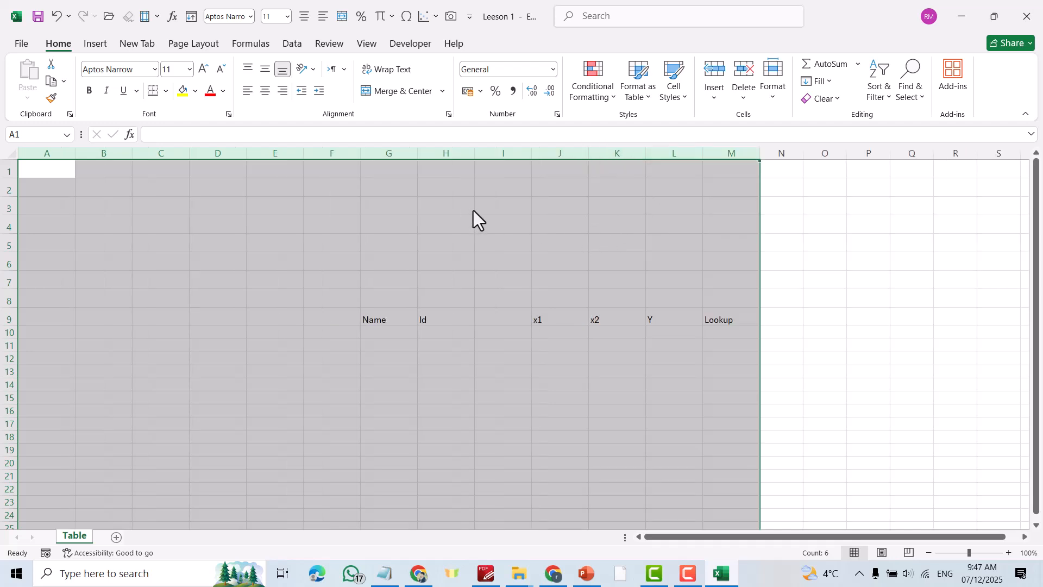
{"action": "left_click", "coordinate": [884, 295]}
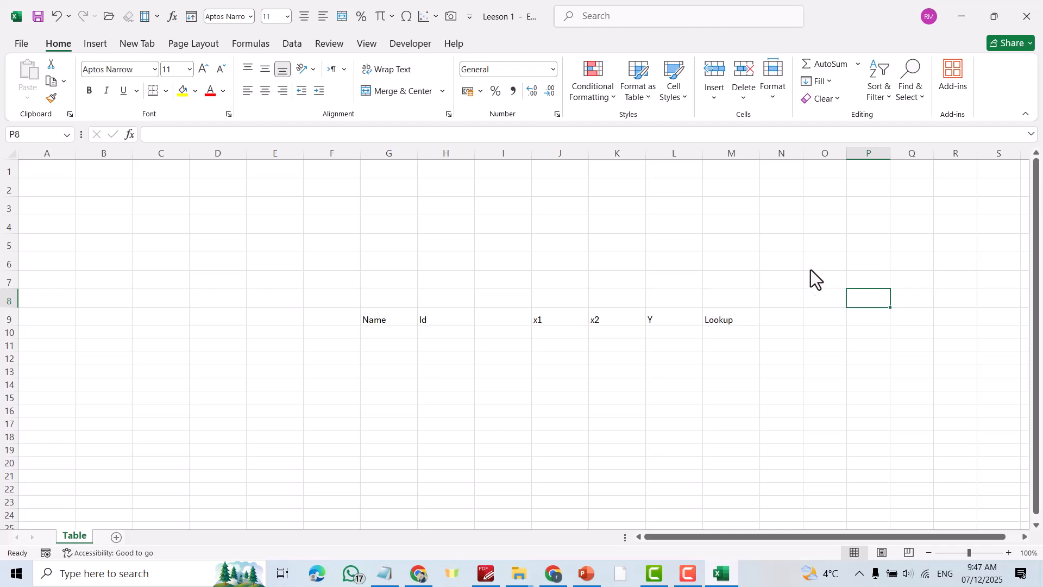
{"action": "key", "text": "ctrl+z"}
{"action": "key", "text": "ctrl+z"}
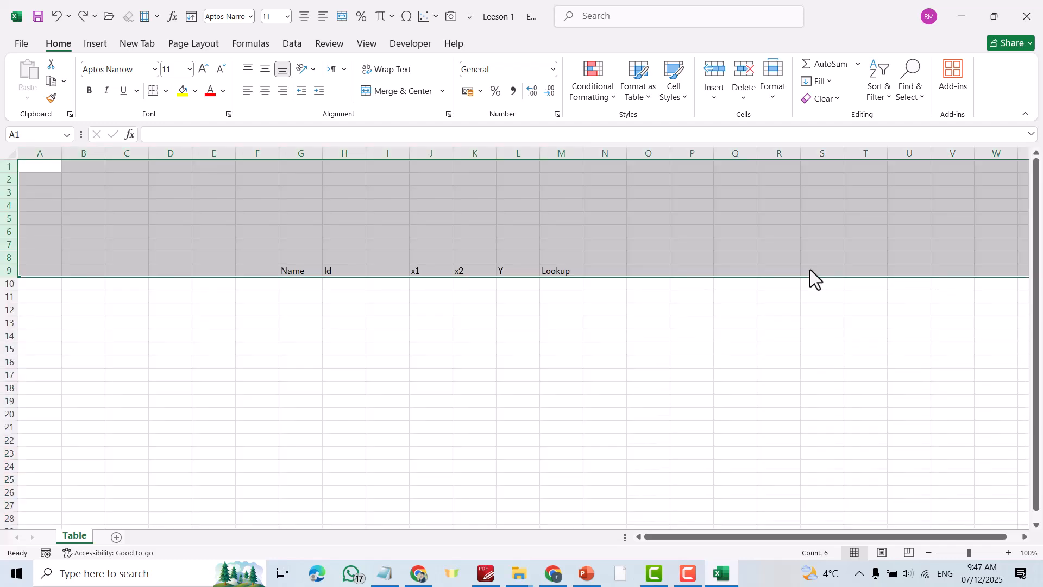
{"action": "left_click", "coordinate": [605, 335]}
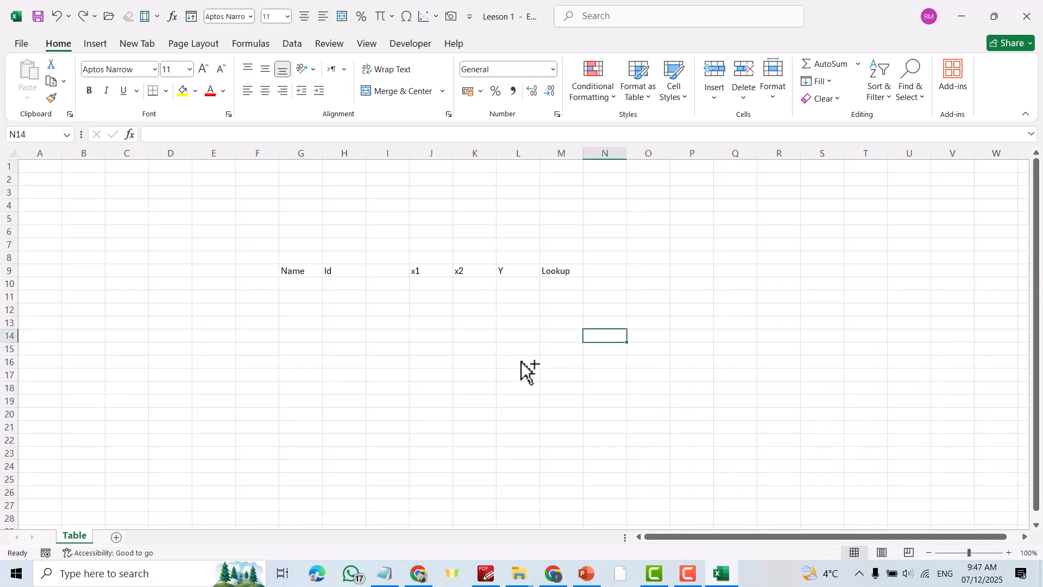
- Apply thick solid inside borders to G9:M13 through Format Cells
{"action": "scroll", "coordinate": [532, 350], "scroll_direction": "up", "scroll_amount": 1, "text": "ctrl"}
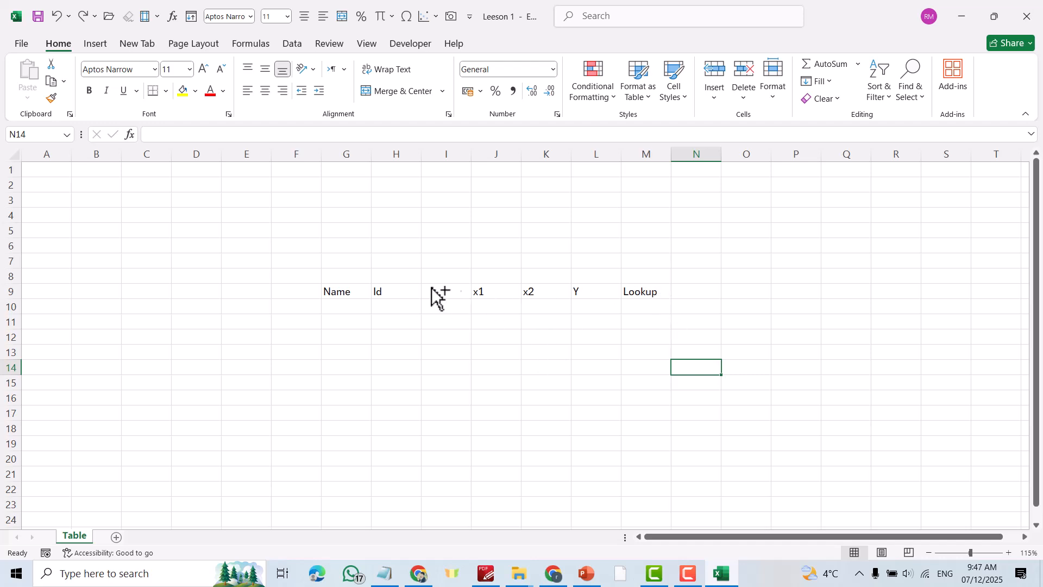
{"action": "left_click_drag", "start_coordinate": [342, 293], "coordinate": [643, 345]}
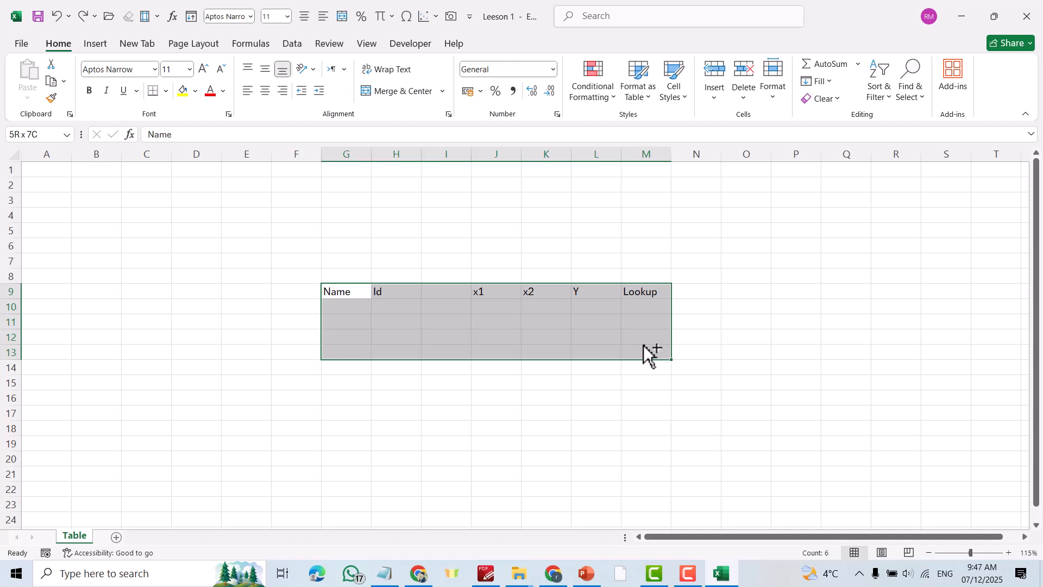
{"action": "left_click_drag", "start_coordinate": [644, 344], "coordinate": [643, 345]}
{"action": "right_click", "coordinate": [565, 325]}
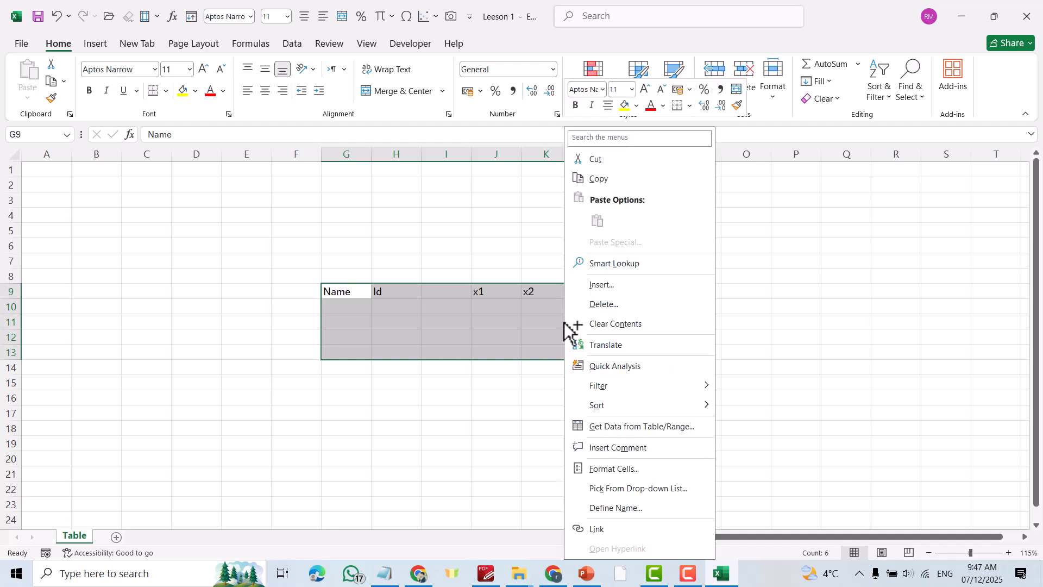
{"action": "left_click", "coordinate": [609, 469]}
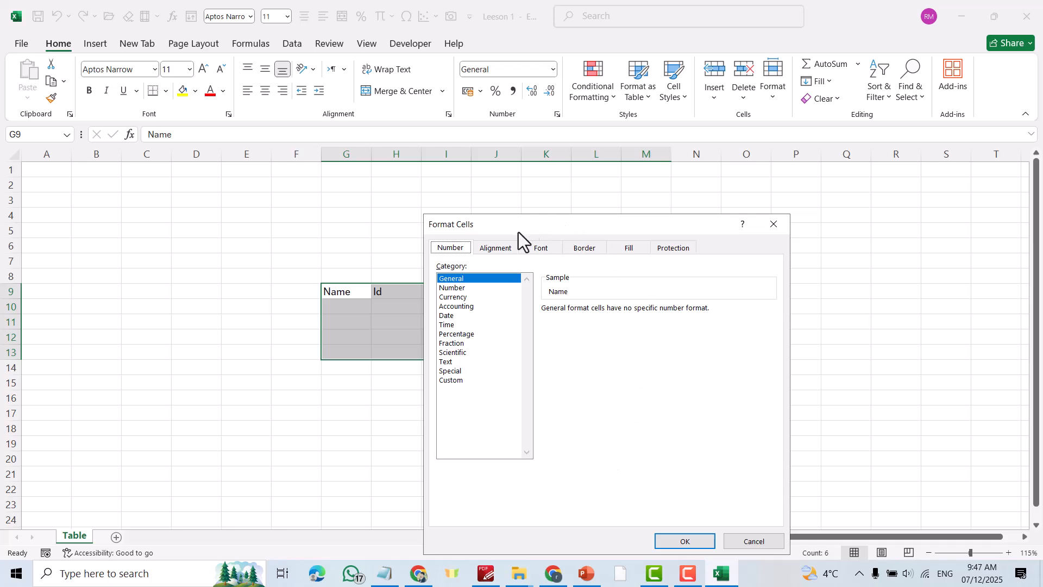
{"action": "left_click", "coordinate": [586, 248]}
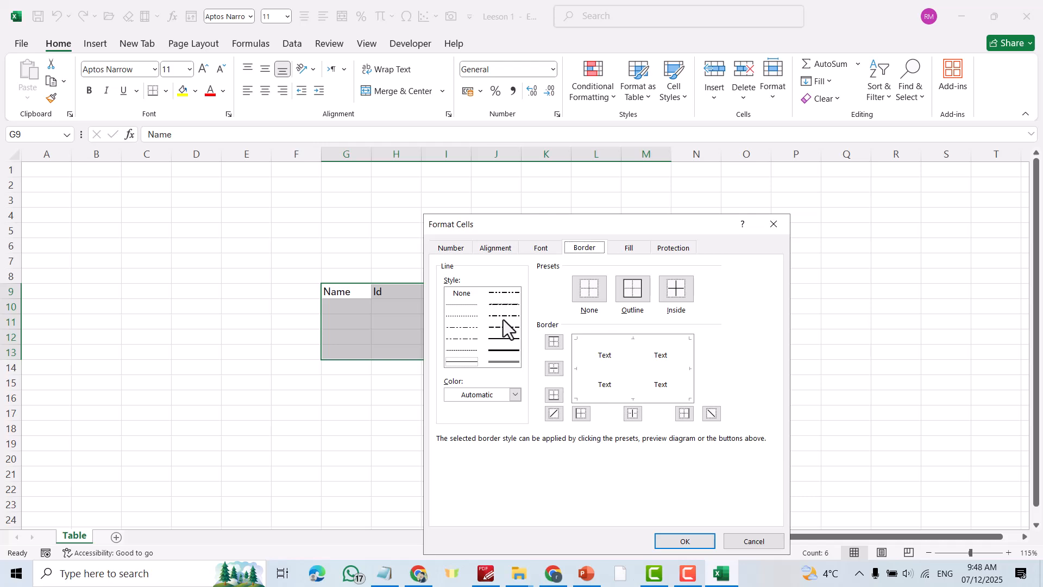
{"action": "left_click", "coordinate": [505, 350]}
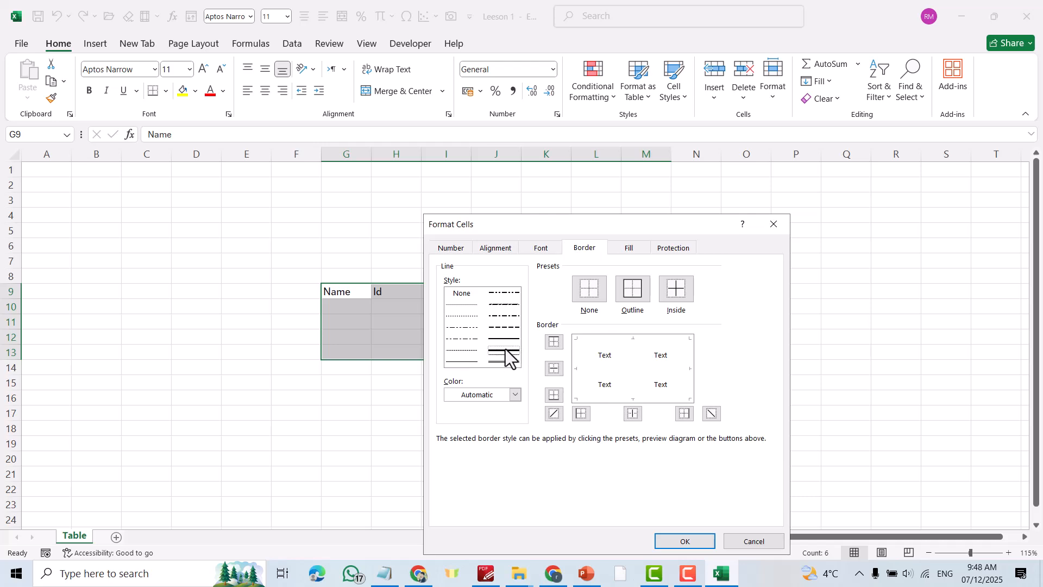
{"action": "left_click", "coordinate": [676, 292]}
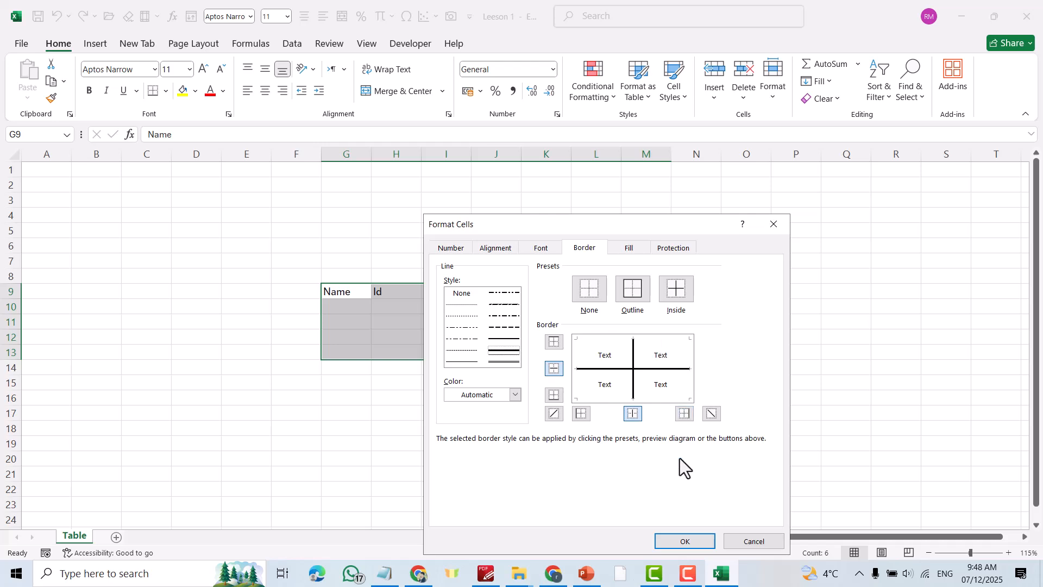
{"action": "left_click", "coordinate": [685, 541]}
{"action": "left_click", "coordinate": [774, 403]}
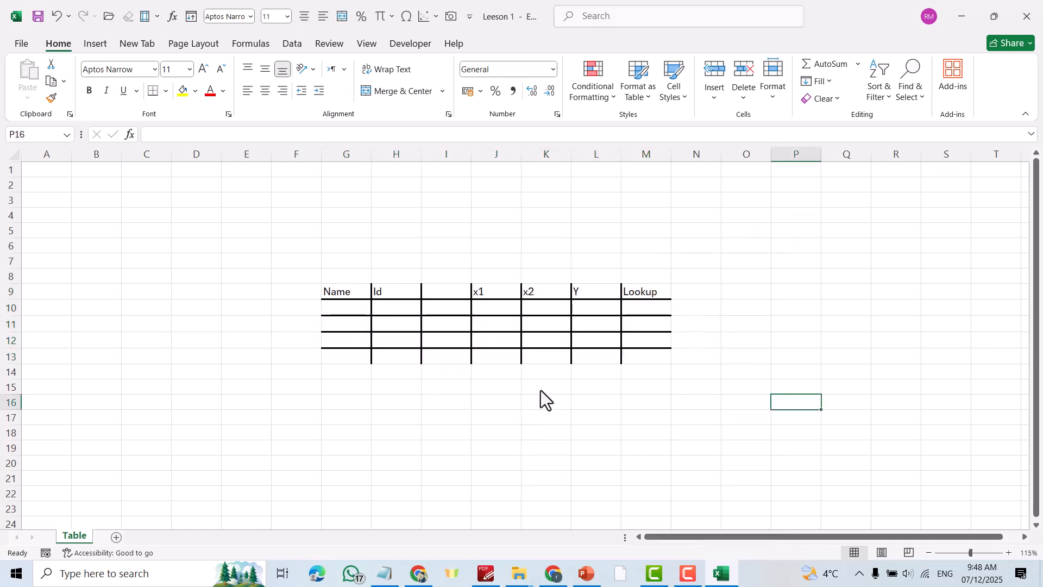
- Add an outline border around G9:M13, then select the Name–Lookup header row
{"action": "left_click_drag", "start_coordinate": [325, 295], "coordinate": [630, 351]}
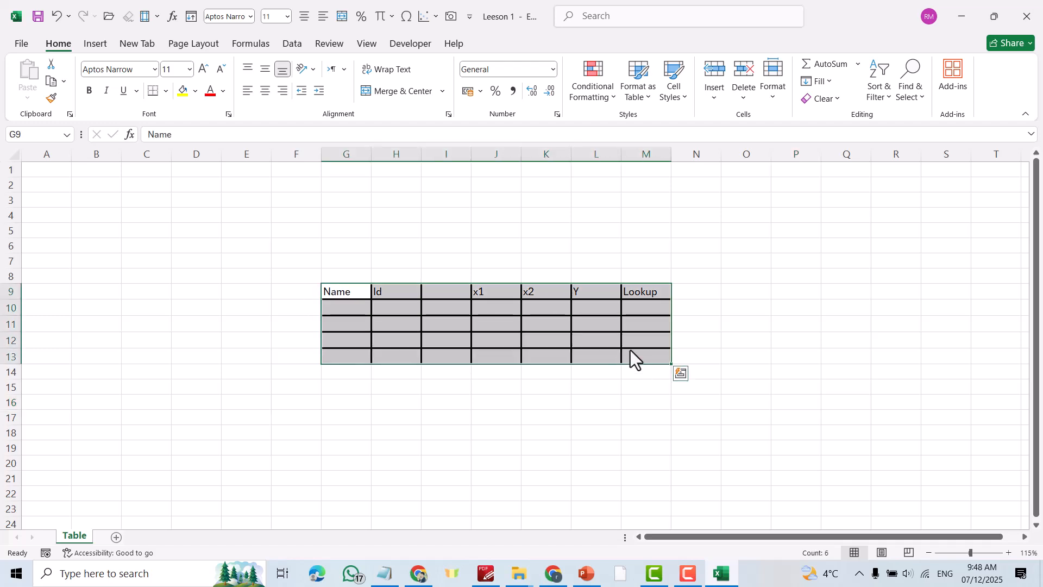
{"action": "right_click", "coordinate": [585, 330]}
{"action": "left_click", "coordinate": [641, 470]}
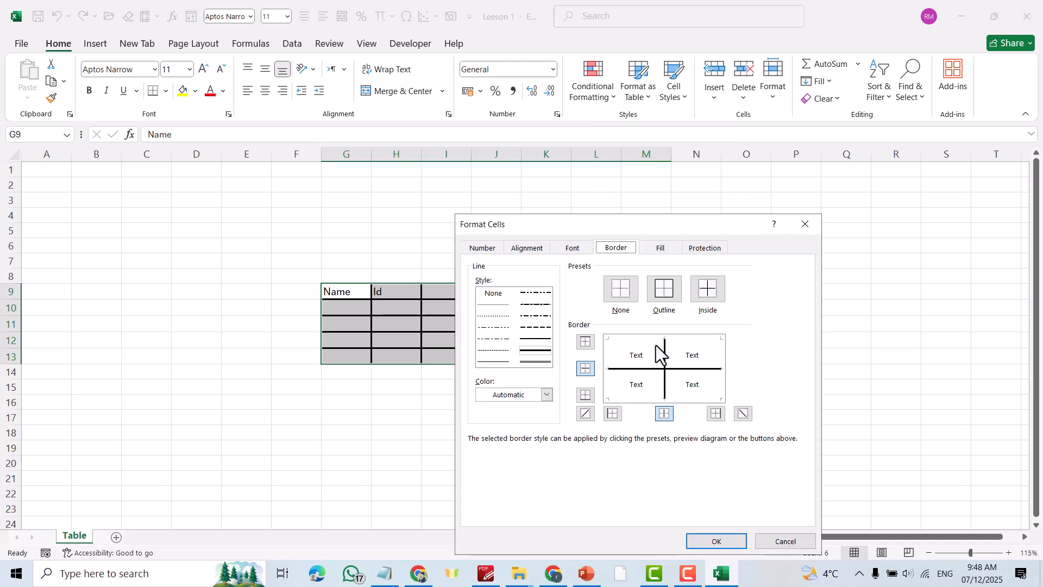
{"action": "left_click", "coordinate": [670, 297]}
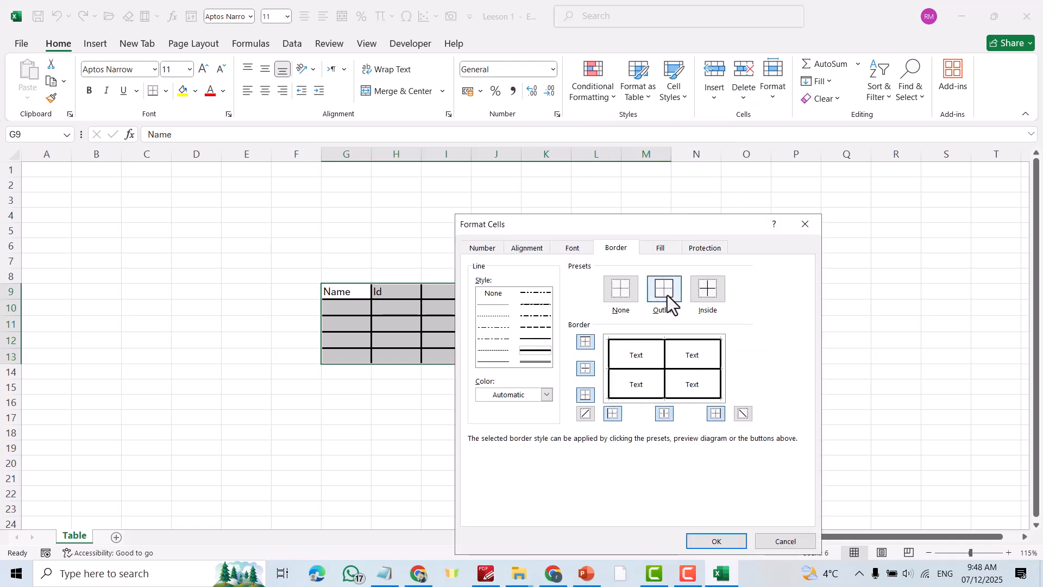
{"action": "left_click", "coordinate": [715, 541]}
{"action": "left_click", "coordinate": [741, 201]}
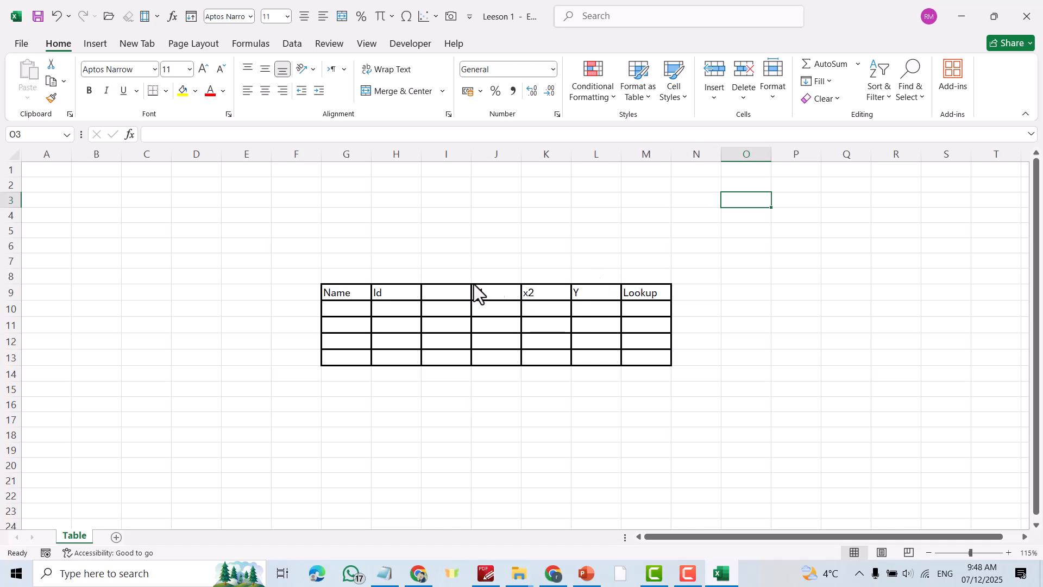
{"action": "left_click_drag", "start_coordinate": [340, 291], "coordinate": [637, 293]}
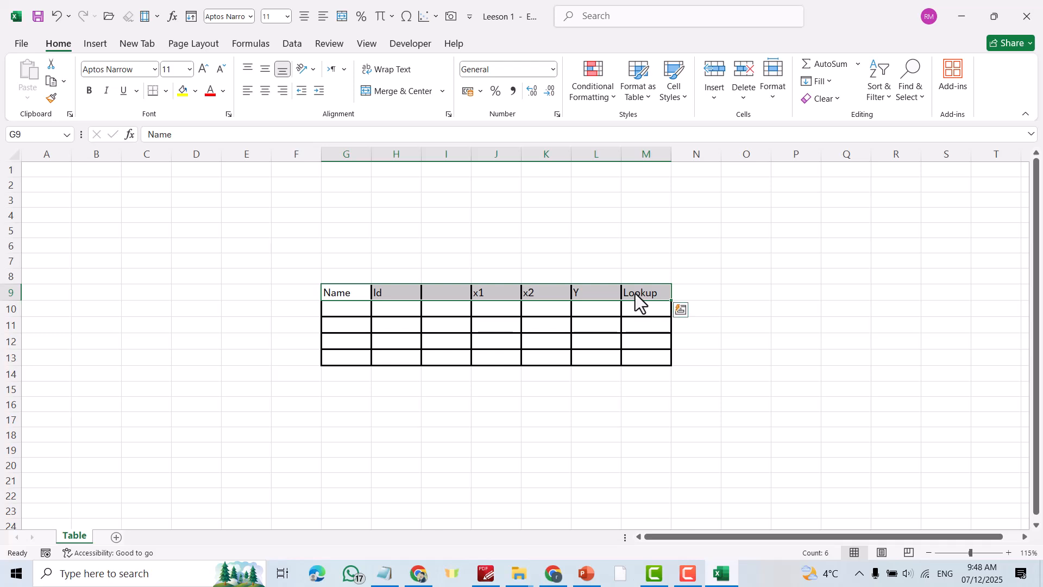
{"action": "right_click", "coordinate": [609, 294]}
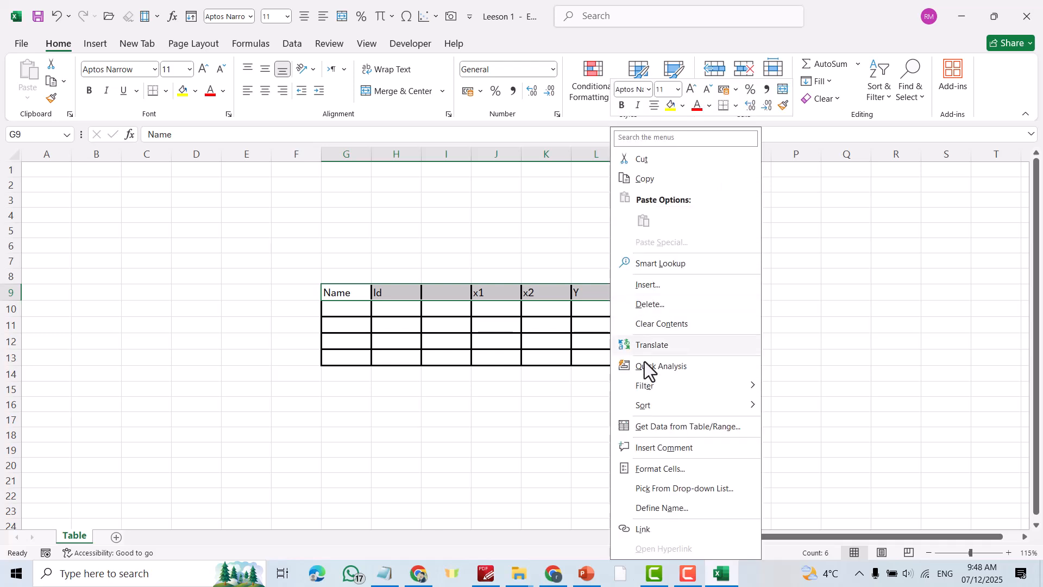
- Apply a green background fill to the header cells Name through Lookup in G9:M9
{"action": "left_click", "coordinate": [662, 471]}
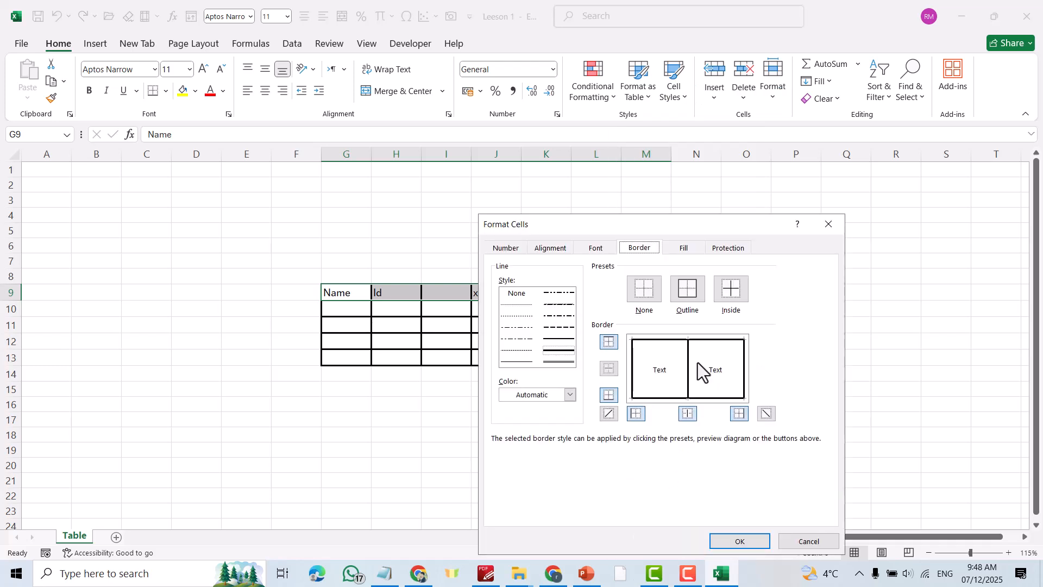
{"action": "left_click", "coordinate": [681, 248]}
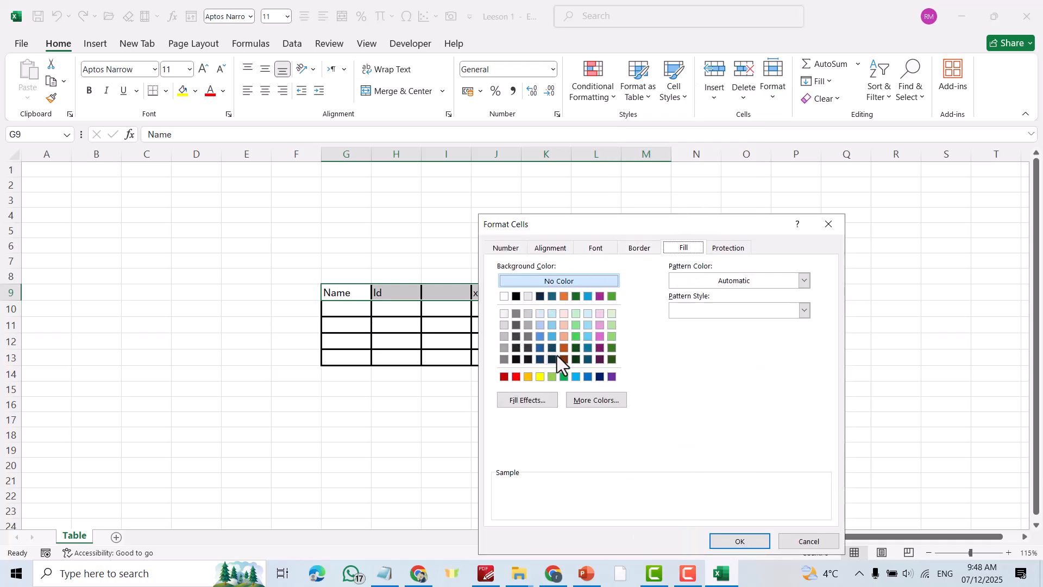
{"action": "left_click", "coordinate": [575, 335]}
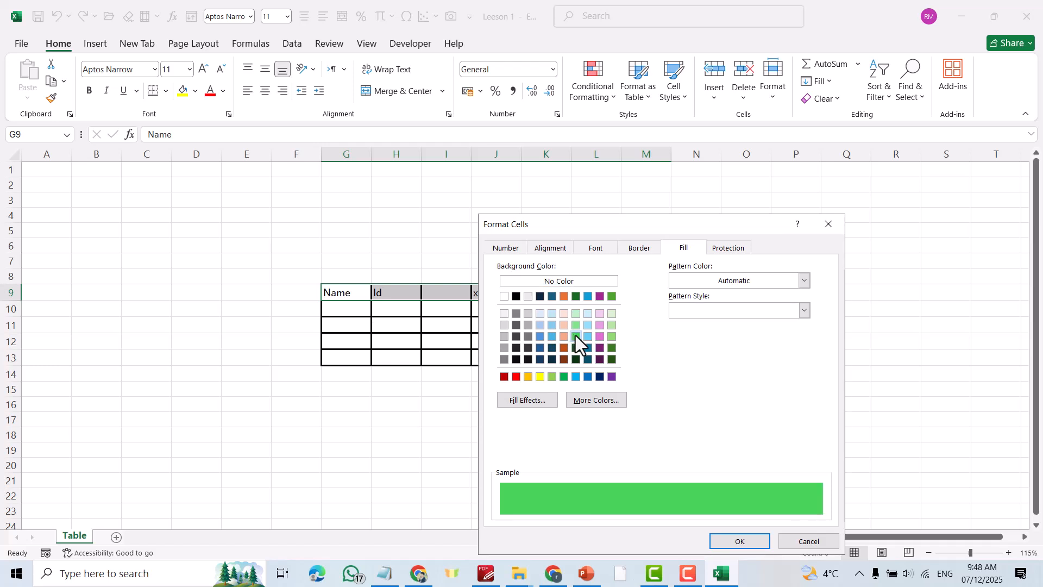
{"action": "left_click", "coordinate": [731, 540]}
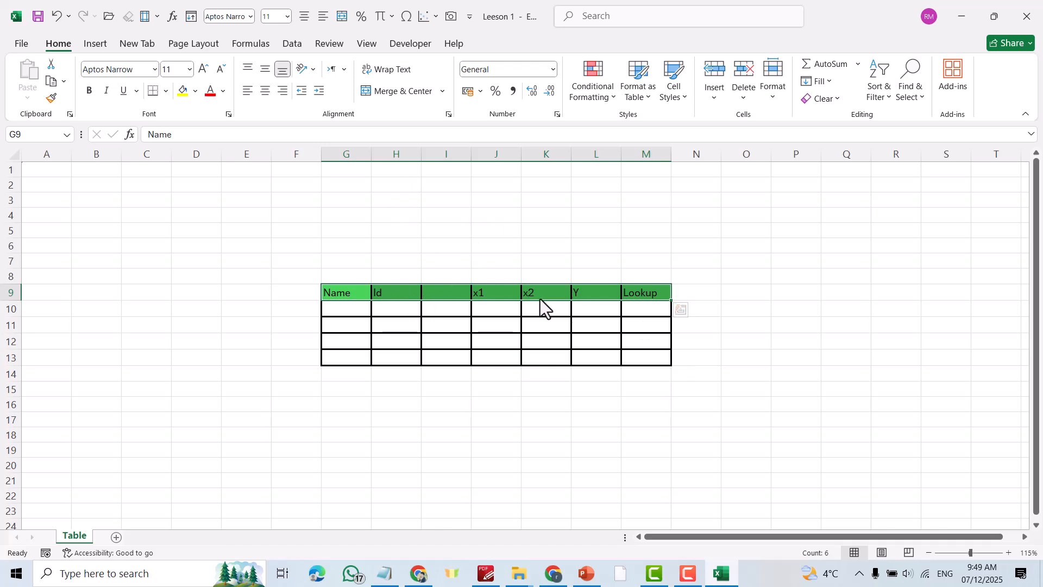
{"action": "left_click", "coordinate": [266, 91]}
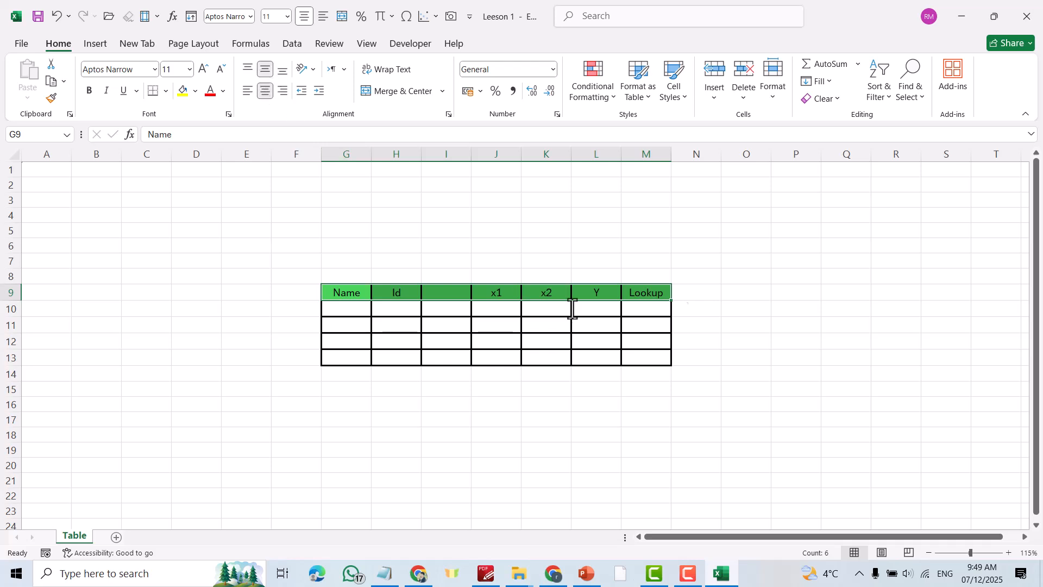
{"action": "left_click", "coordinate": [839, 342]}
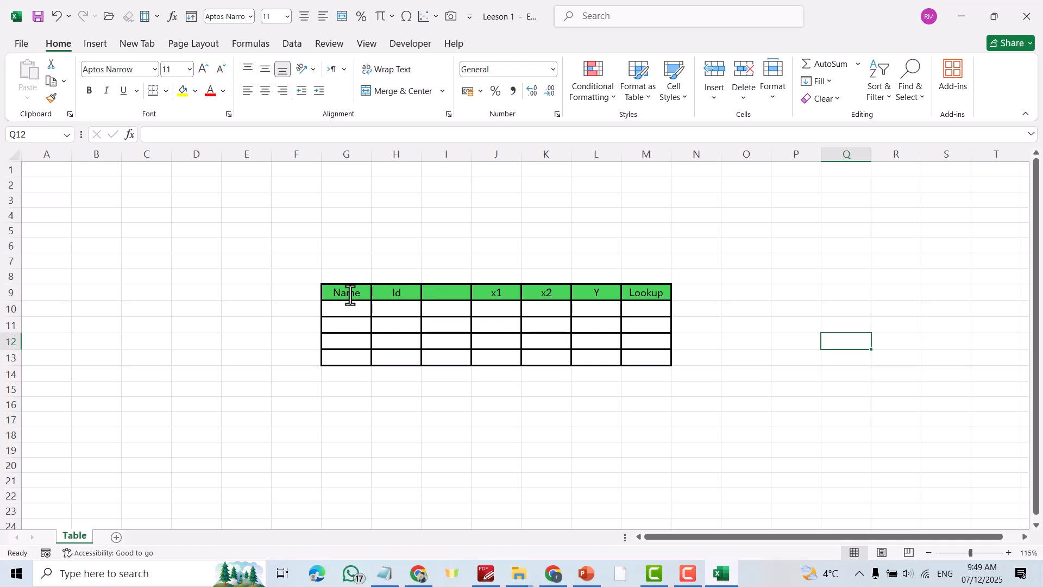
{"action": "left_click_drag", "start_coordinate": [341, 296], "coordinate": [648, 298]}
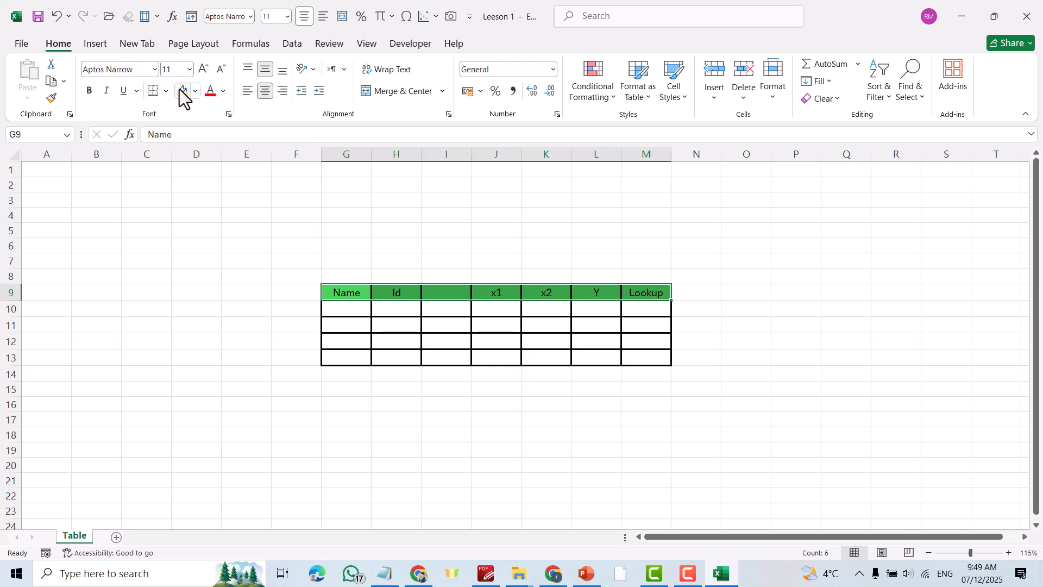
{"action": "left_click", "coordinate": [194, 91]}
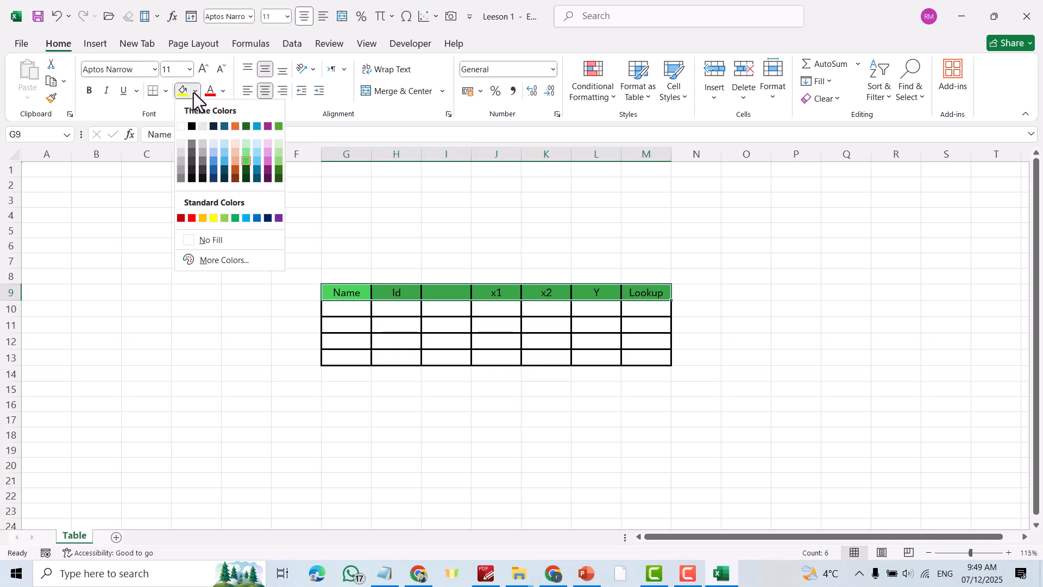
{"action": "left_click", "coordinate": [245, 147]}
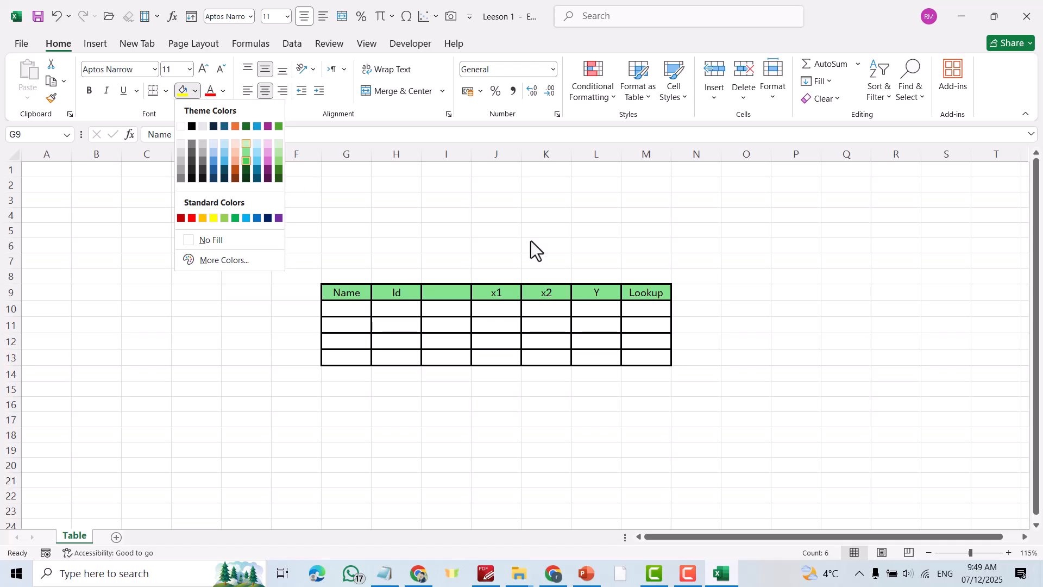
{"action": "left_click", "coordinate": [781, 246]}
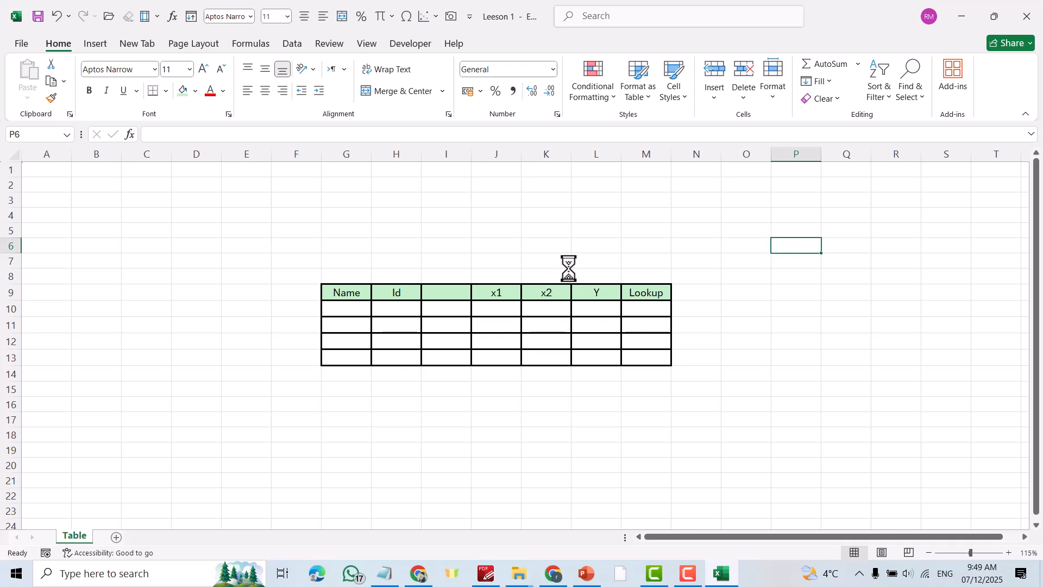
- Drag the bordered table G9:M13 up so it now occupies B3:H7
{"action": "left_click_drag", "start_coordinate": [333, 288], "coordinate": [643, 360]}
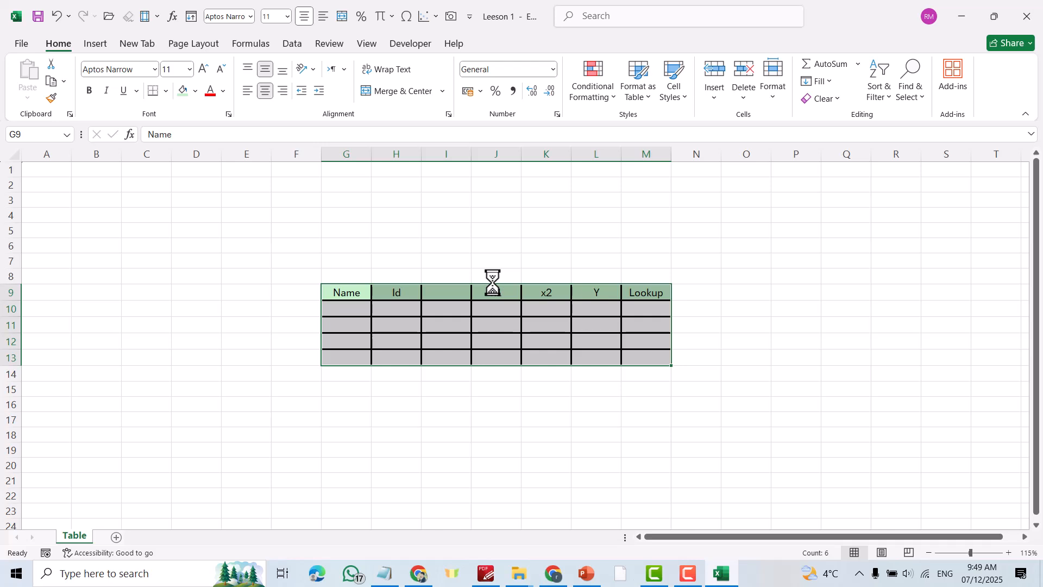
{"action": "left_click_drag", "start_coordinate": [493, 283], "coordinate": [232, 207]}
{"action": "left_click", "coordinate": [338, 312]}
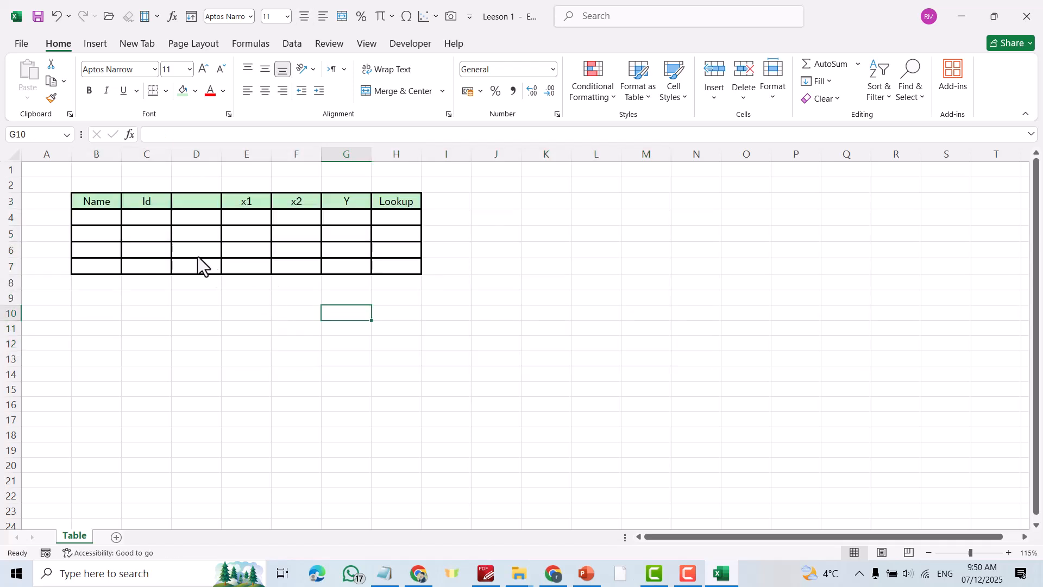
- Make row 5 taller by dragging its header border down
{"action": "left_click", "coordinate": [93, 235]}
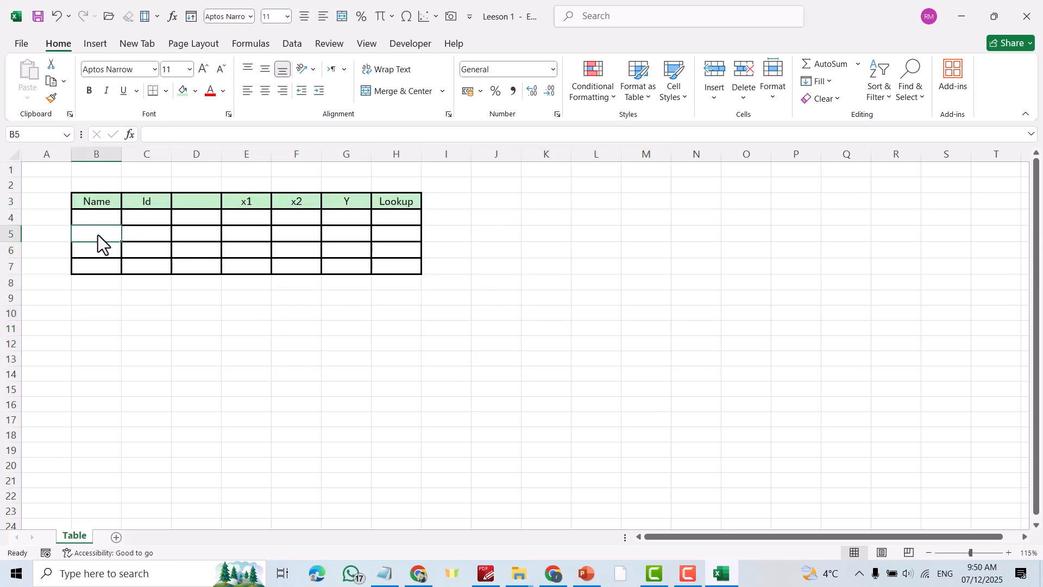
{"action": "left_click", "coordinate": [11, 235]}
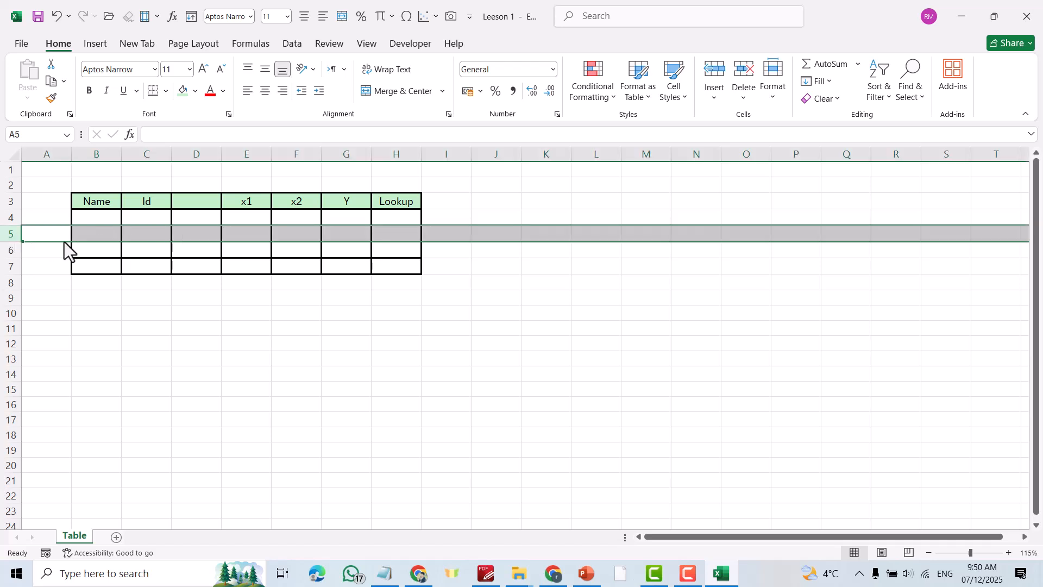
{"action": "left_click_drag", "start_coordinate": [15, 242], "coordinate": [14, 253]}
- Enter a person's first name and surname on two lines in cell B4
{"action": "double_click", "coordinate": [96, 220]}
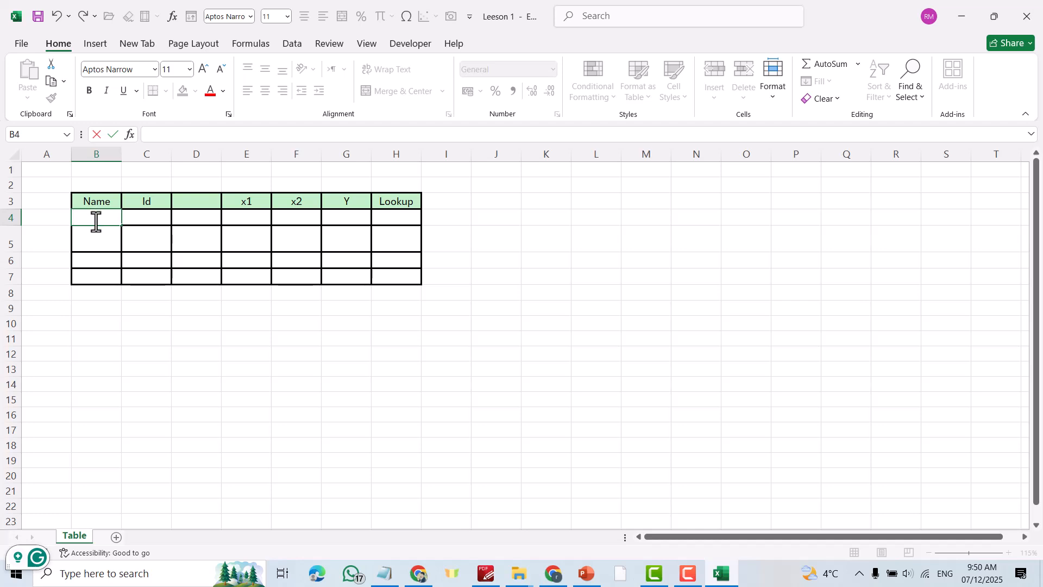
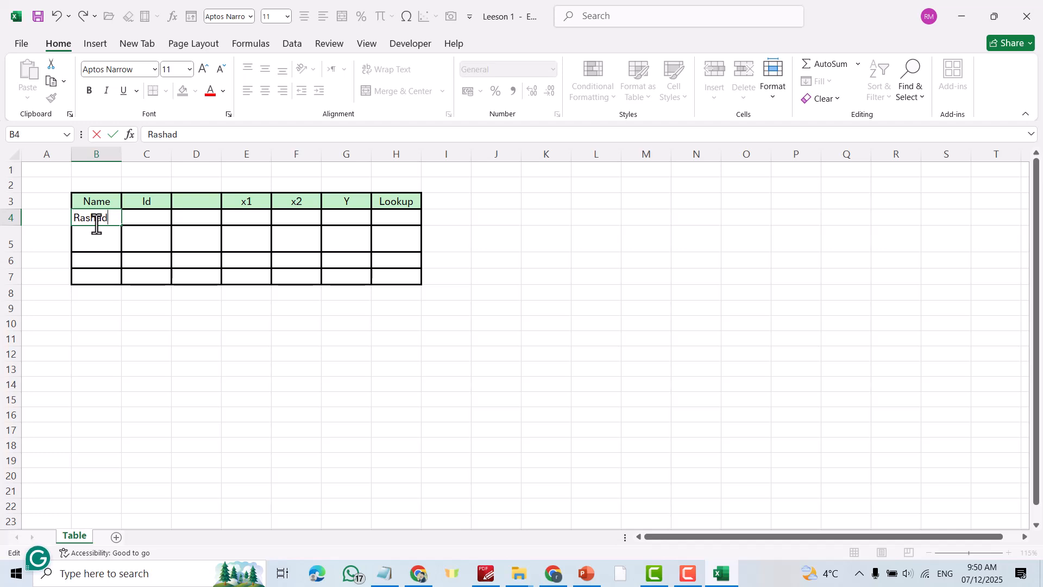
{"action": "key", "text": "alt+Return"}
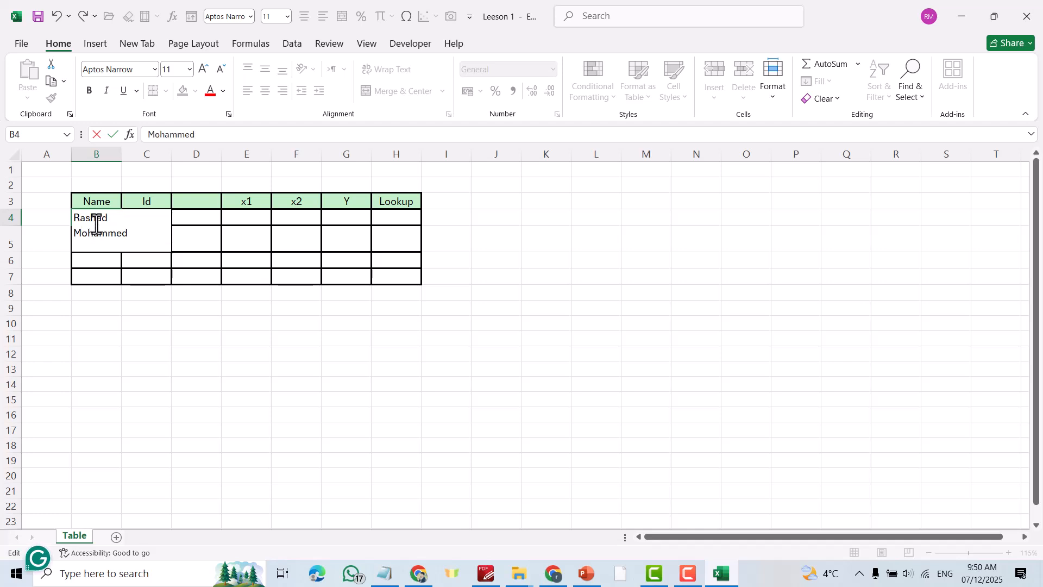
{"action": "key", "text": "ctrl+Return"}
{"action": "key", "text": "Return"}
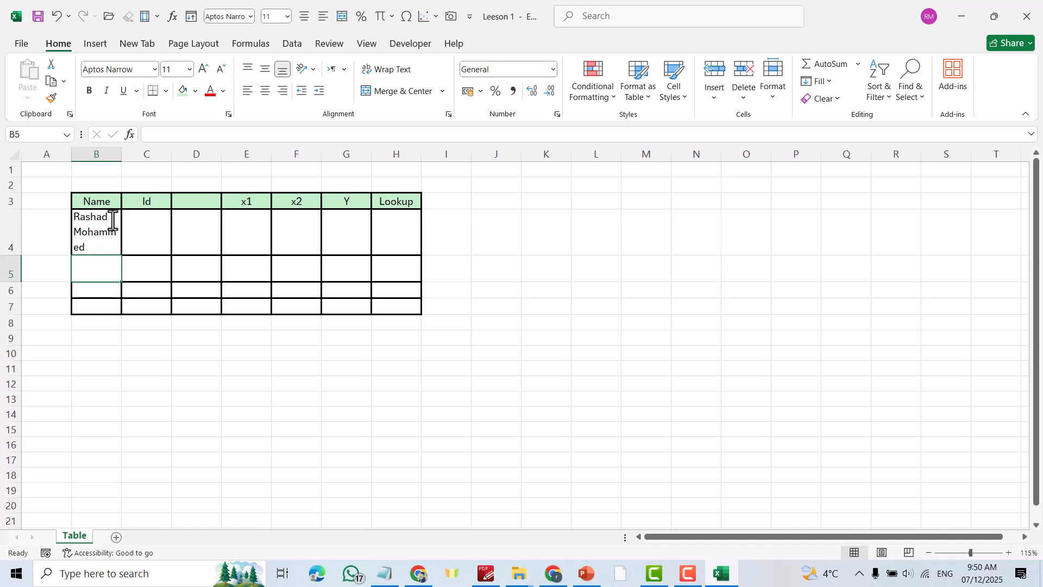
- Widen column B and middle-align the two-line name in B4
{"action": "left_click_drag", "start_coordinate": [122, 163], "coordinate": [139, 163]}
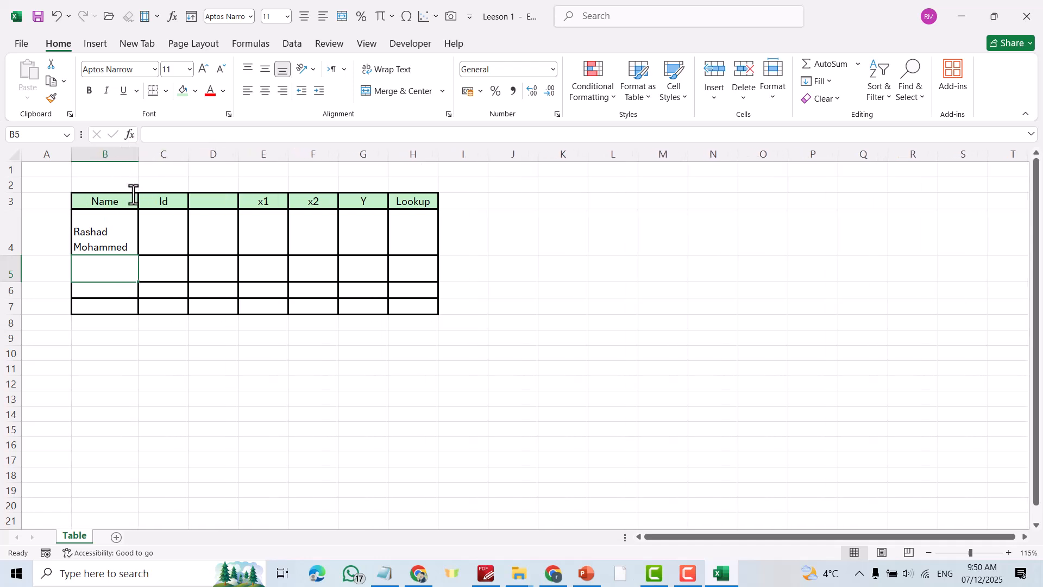
{"action": "left_click", "coordinate": [106, 235]}
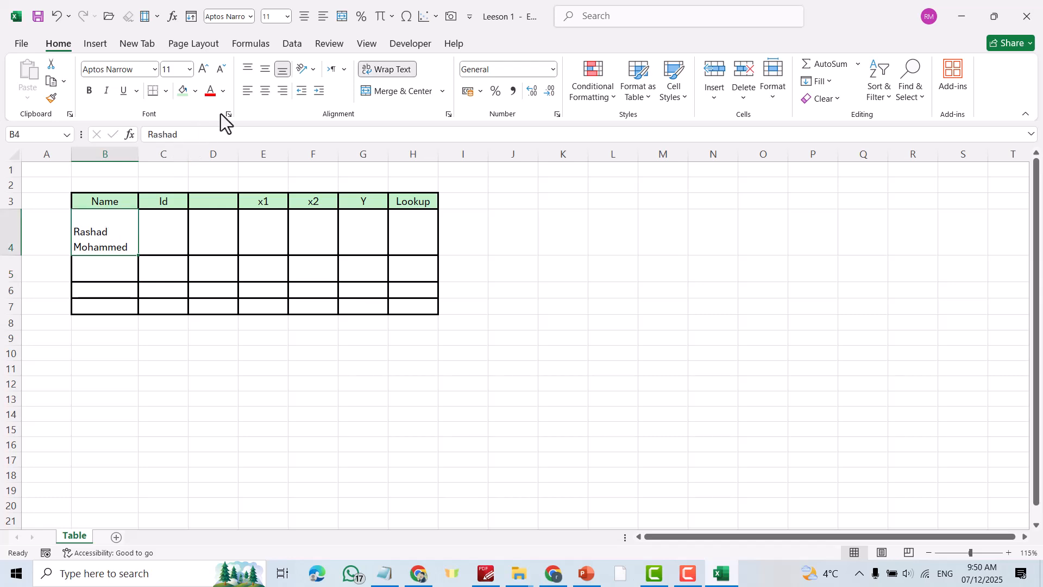
{"action": "left_click", "coordinate": [266, 73]}
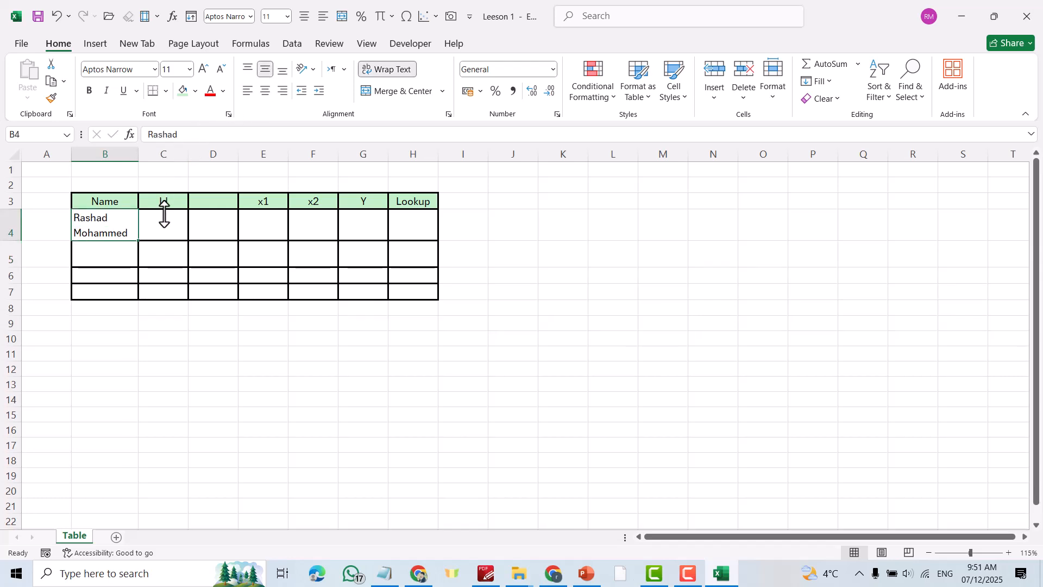
{"action": "left_click", "coordinate": [483, 293]}
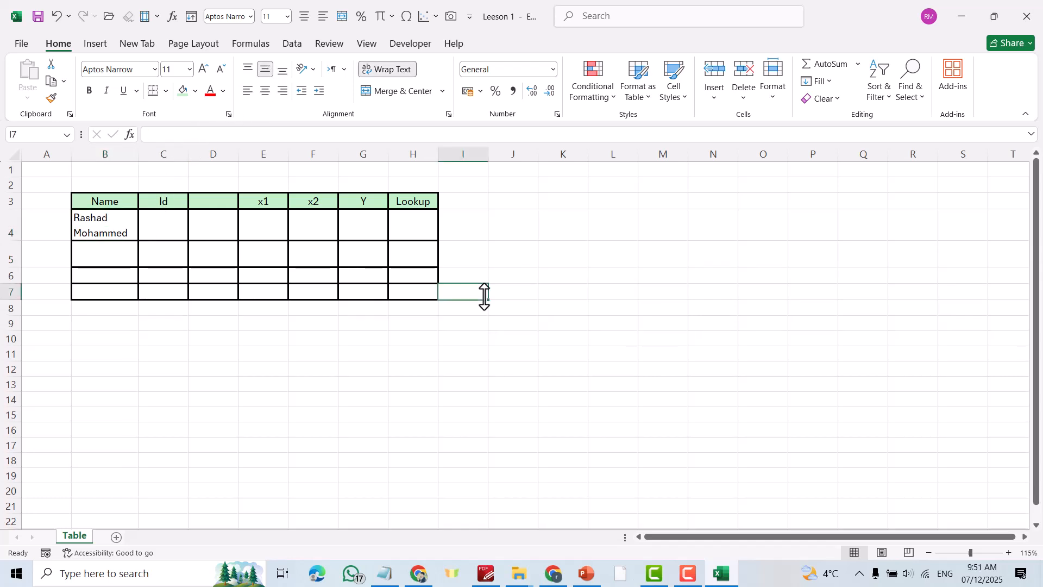
{"action": "left_click", "coordinate": [679, 253]}
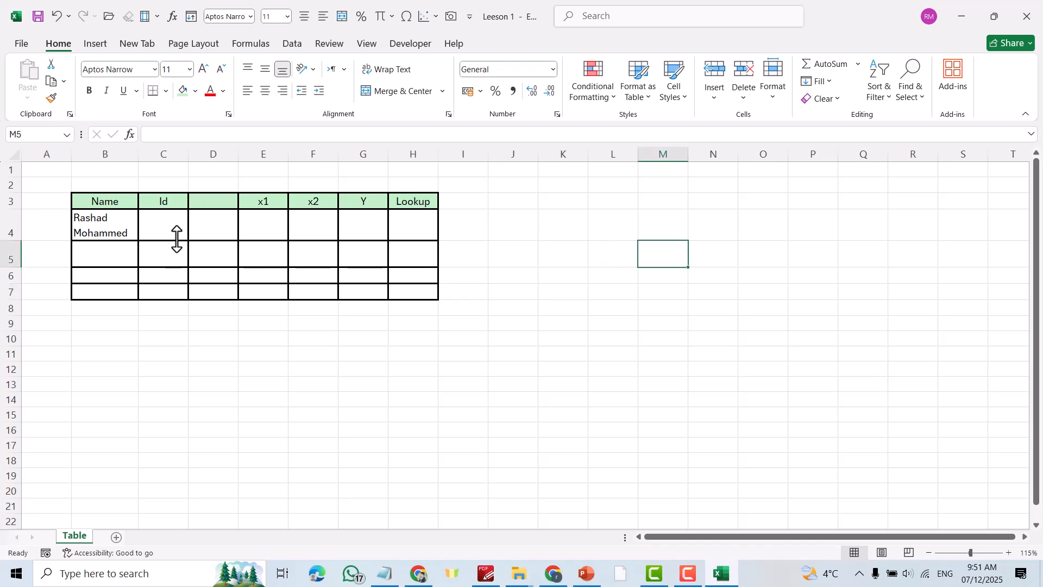
- Type a second person's full name on one line in cell B6
{"action": "left_click", "coordinate": [111, 277]}
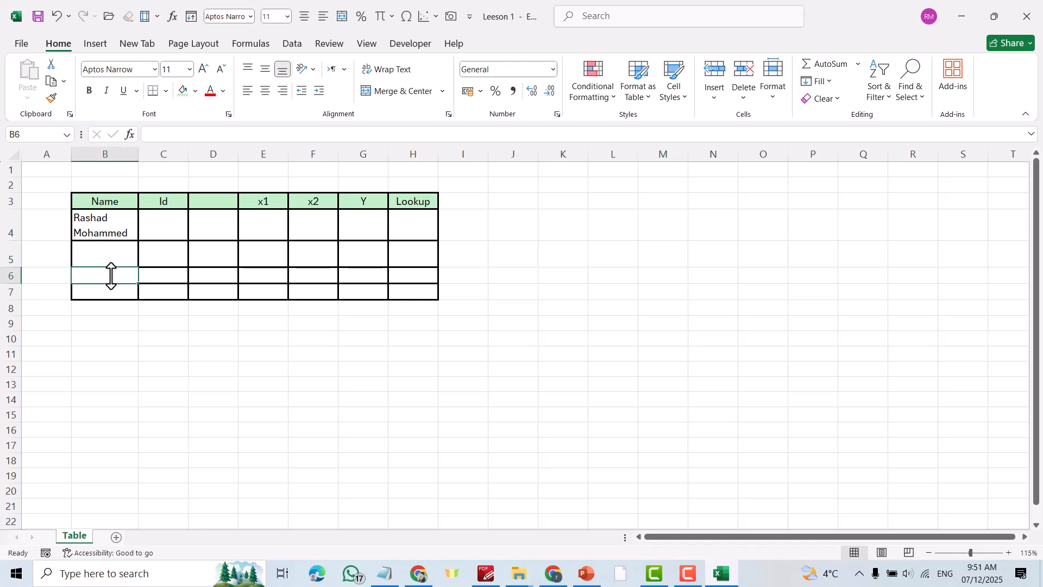
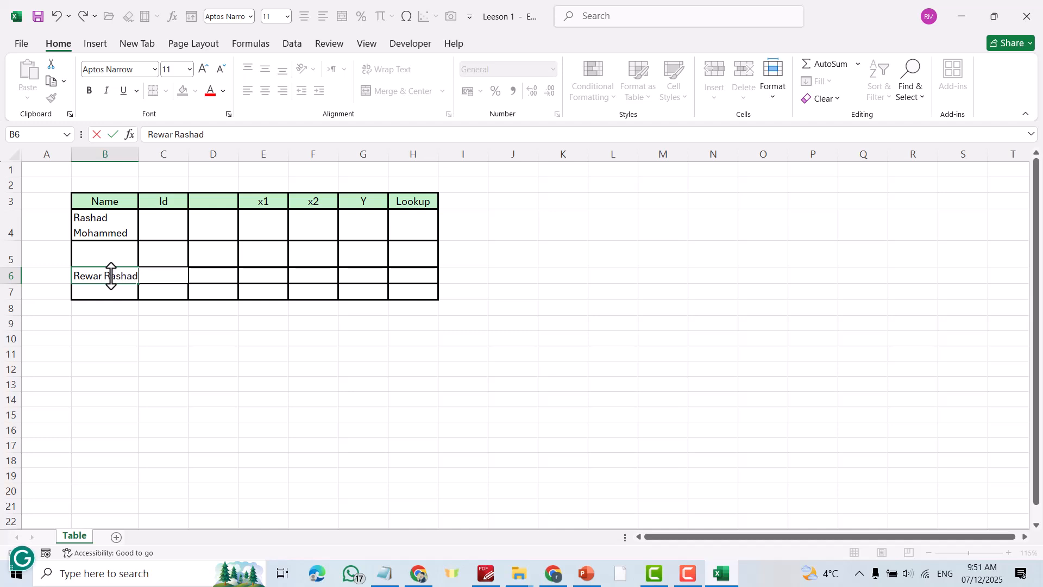
{"action": "left_click", "coordinate": [325, 400]}
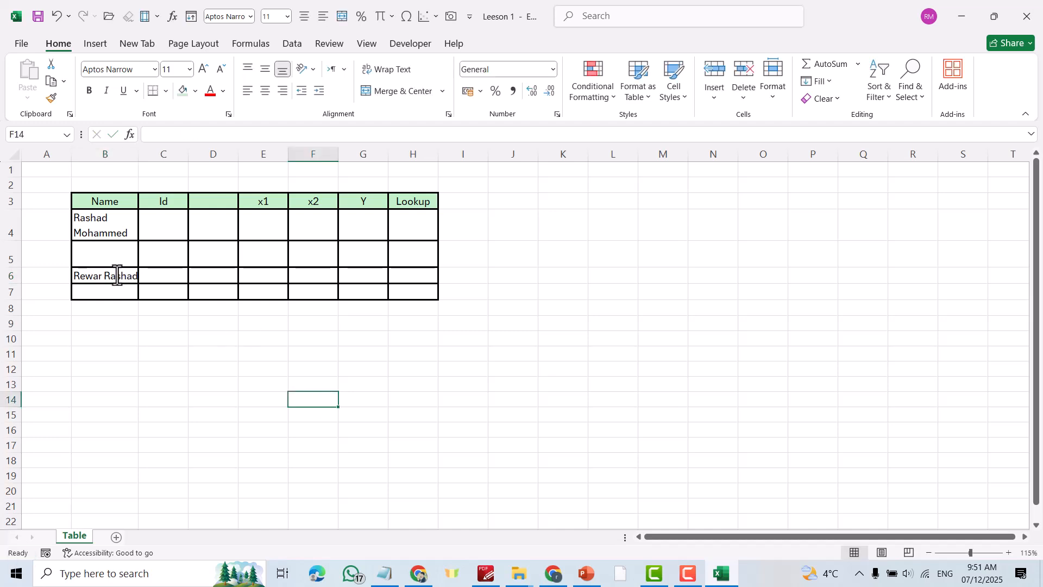
- Widen column B twice more and center the name in B6
{"action": "left_click", "coordinate": [140, 201]}
{"action": "left_click_drag", "start_coordinate": [139, 155], "coordinate": [147, 156]}
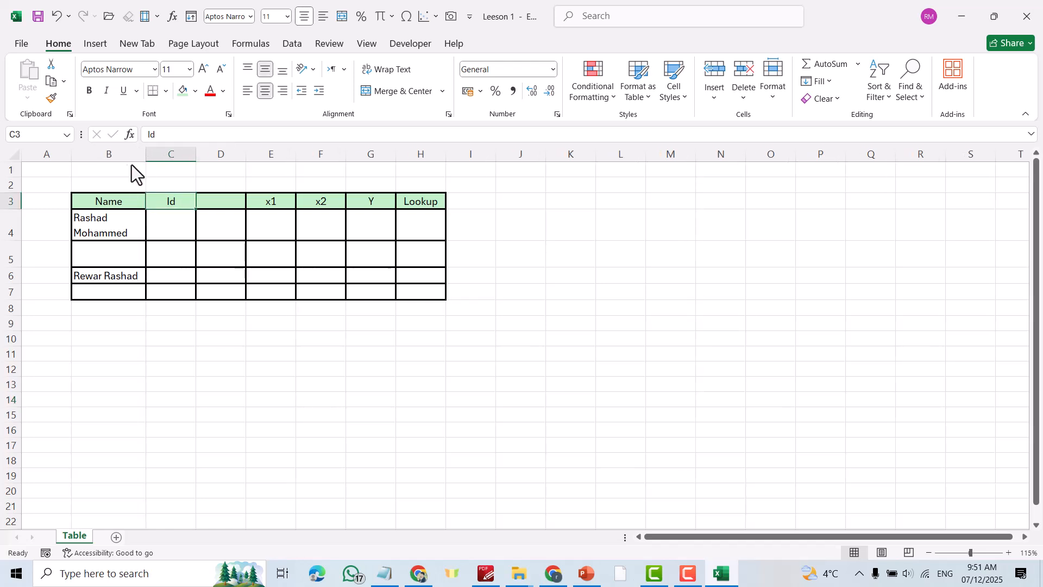
{"action": "left_click", "coordinate": [106, 276]}
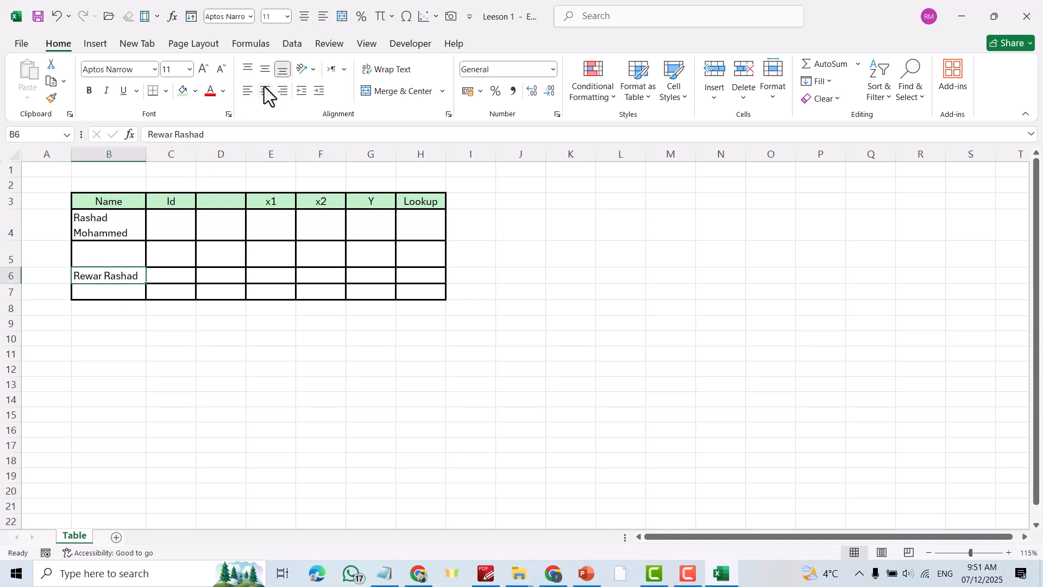
{"action": "left_click_drag", "start_coordinate": [146, 154], "coordinate": [160, 158]}
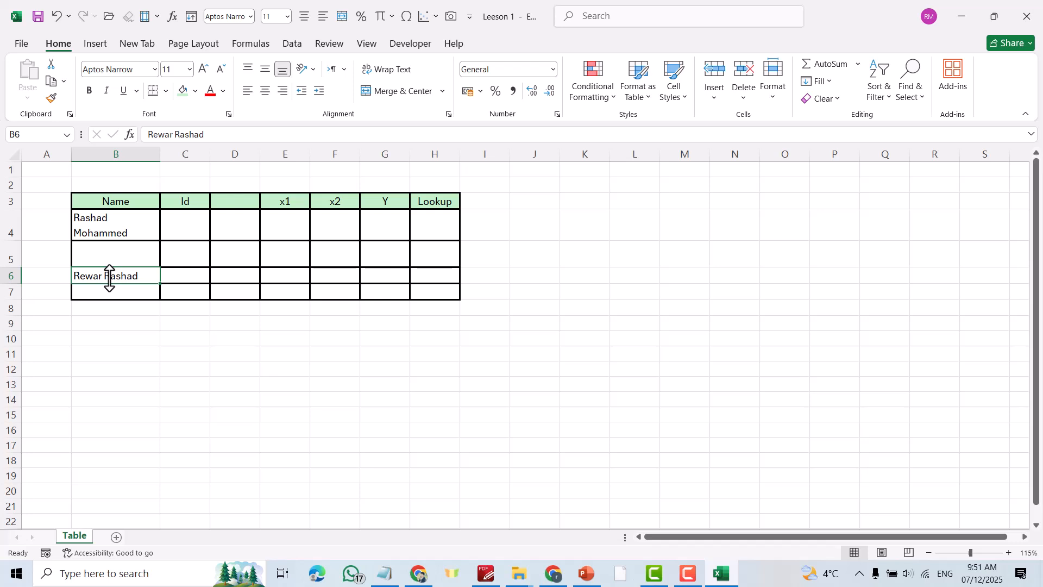
{"action": "left_click", "coordinate": [265, 92]}
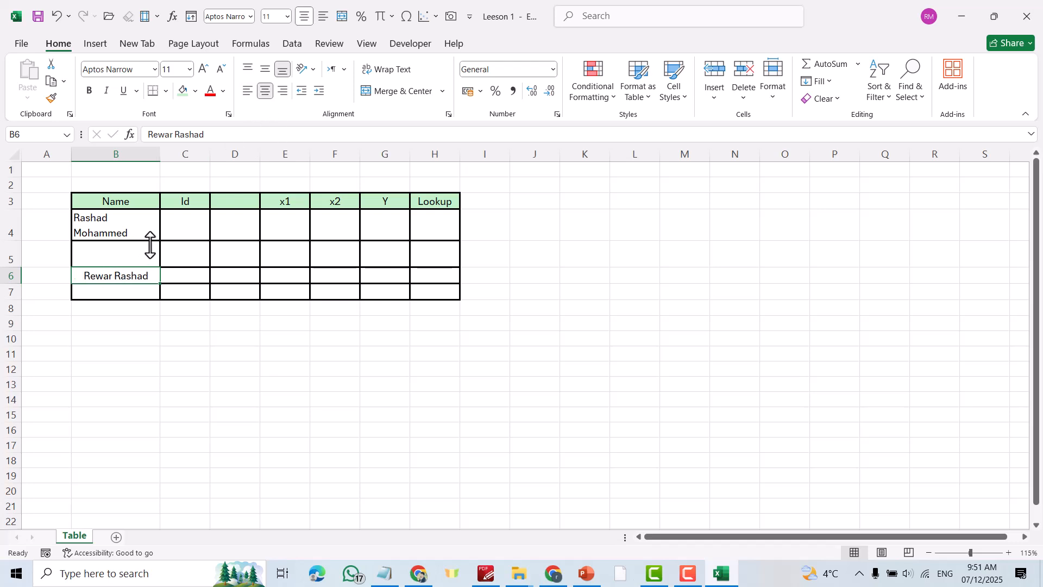
- Center all of column B both horizontally and vertically
{"action": "left_click", "coordinate": [114, 157]}
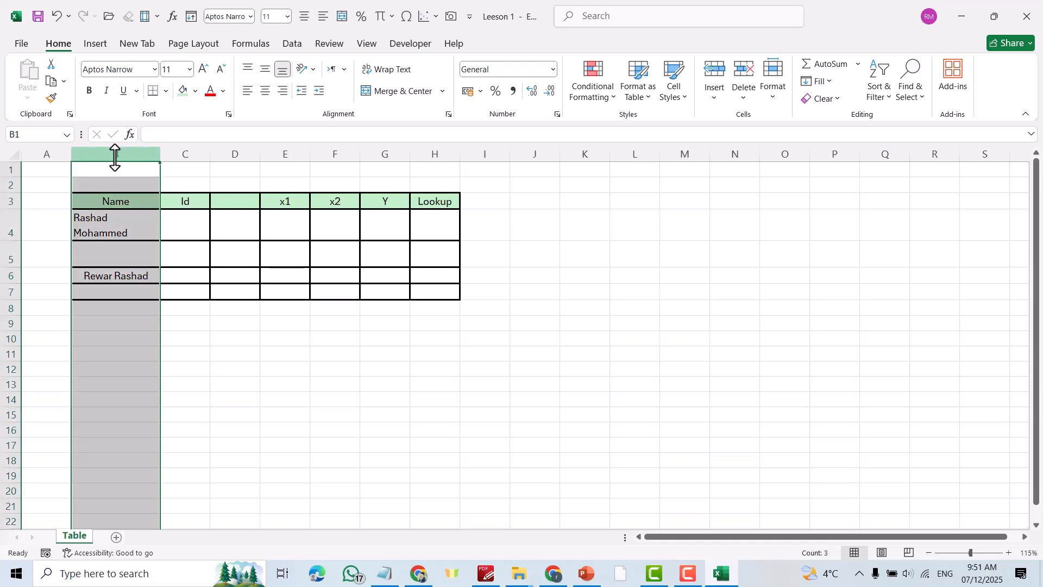
{"action": "left_click", "coordinate": [265, 93]}
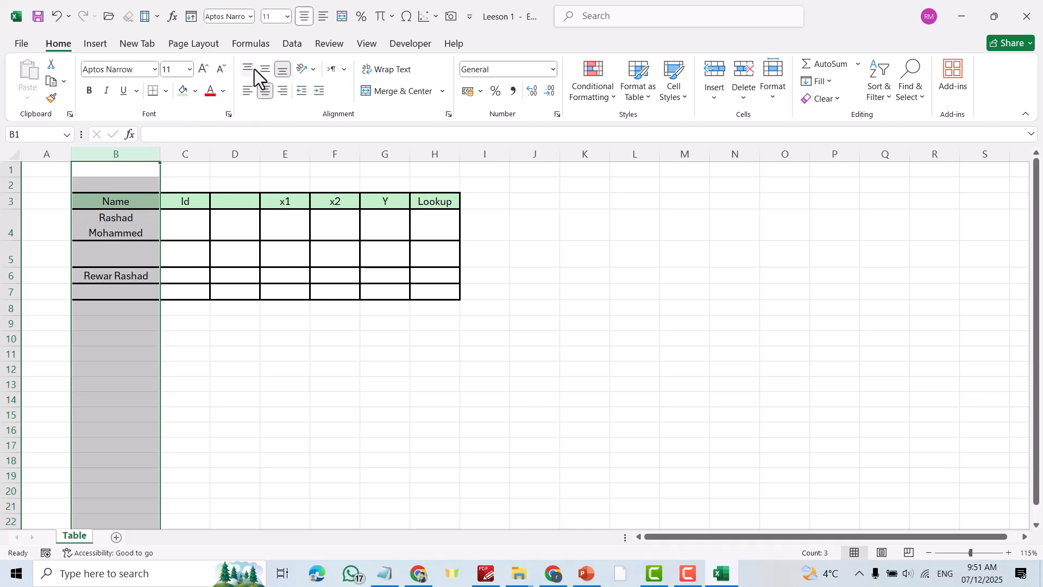
{"action": "left_click", "coordinate": [265, 69]}
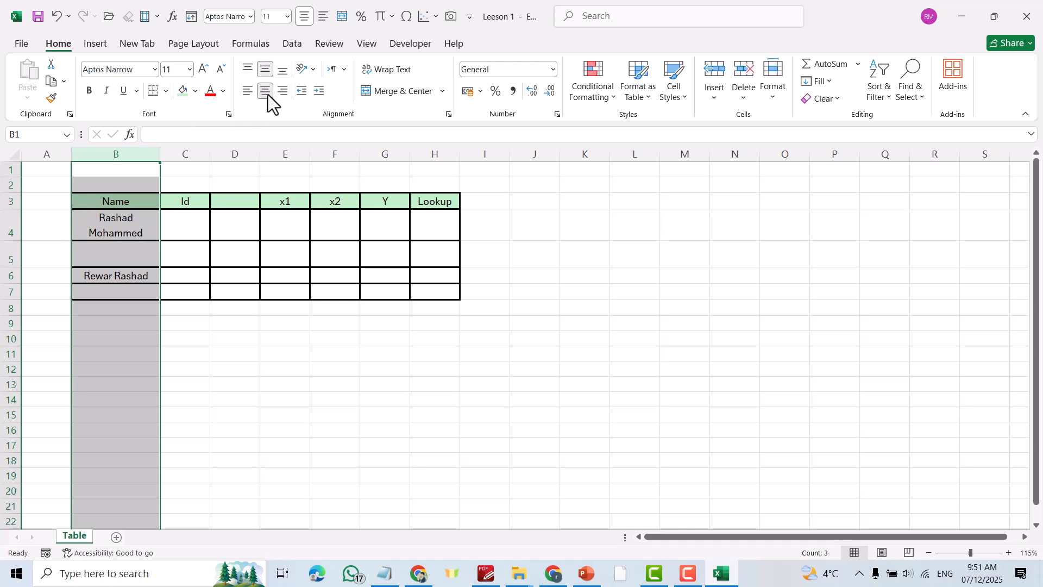
{"action": "left_click", "coordinate": [255, 368]}
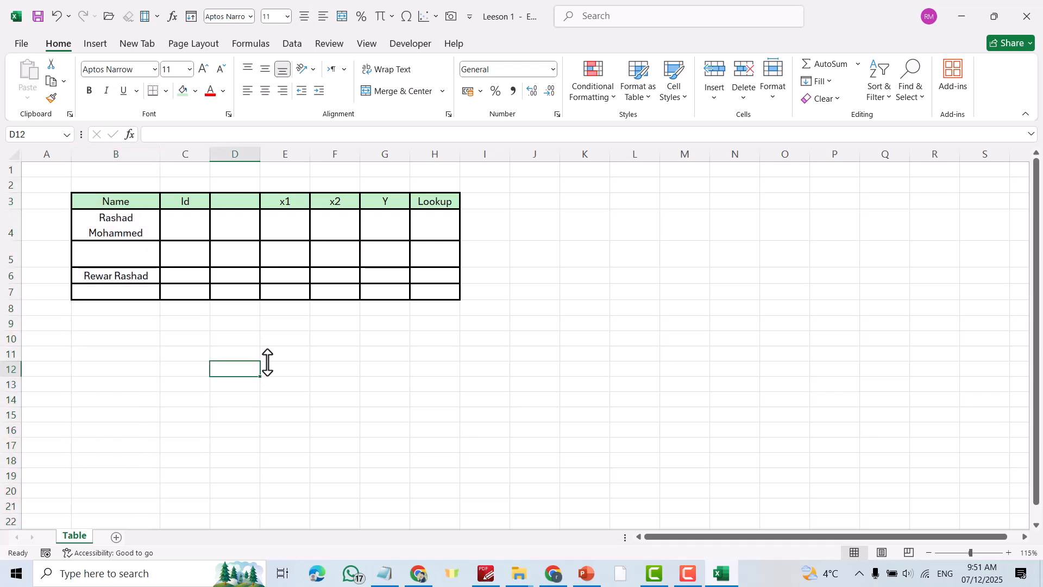